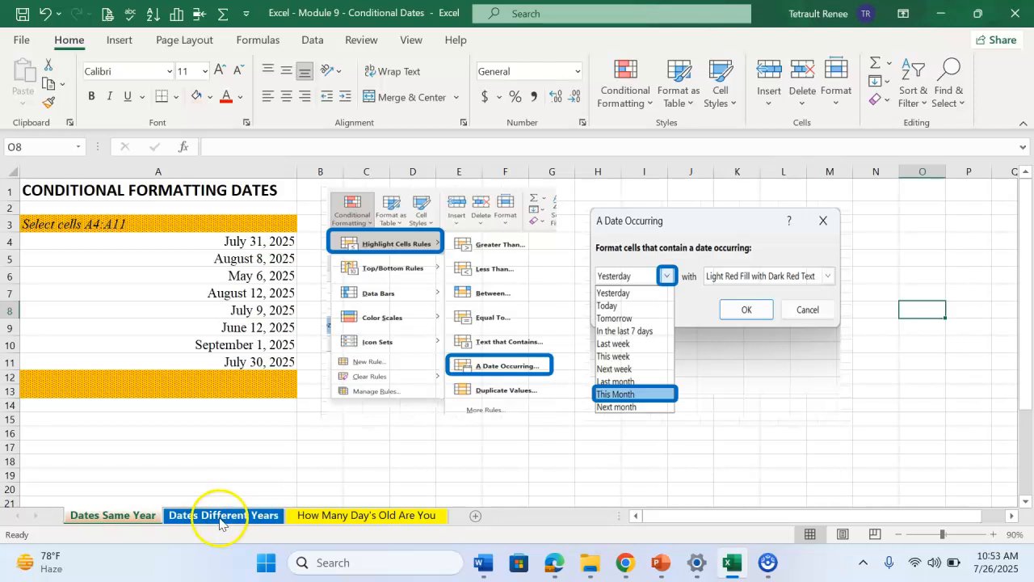
On the Dates Same Year sheet, create an A Date Occurring highlight rule for cells A4:A11 set to This Month
click(123, 515)
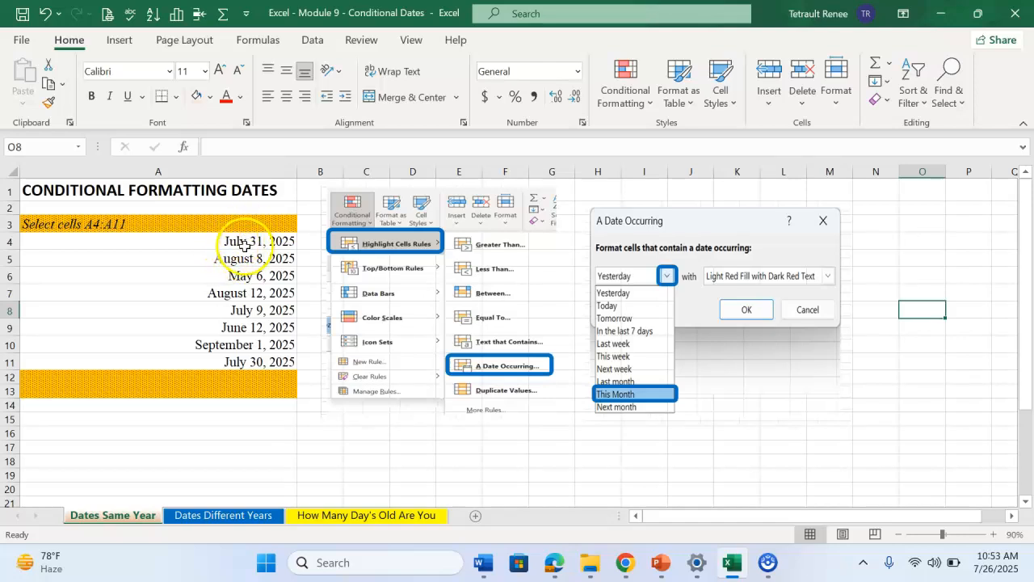
drag(183, 247, 180, 363)
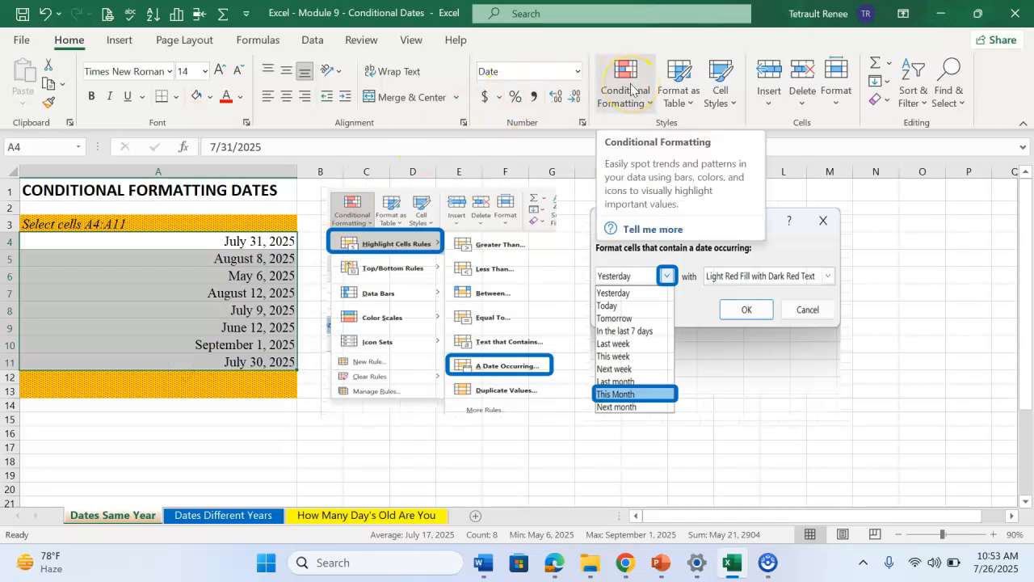
click(631, 88)
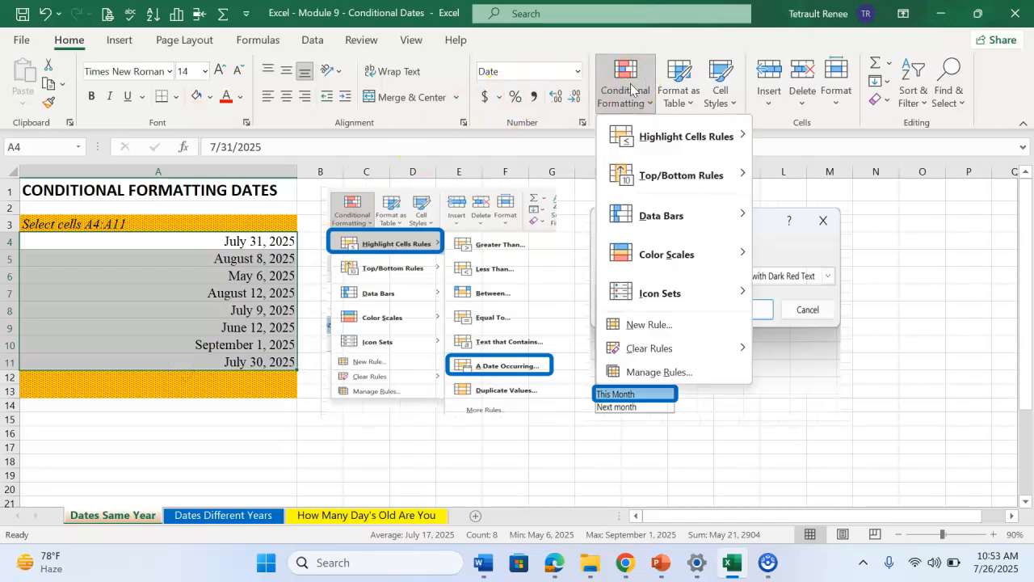
click(647, 150)
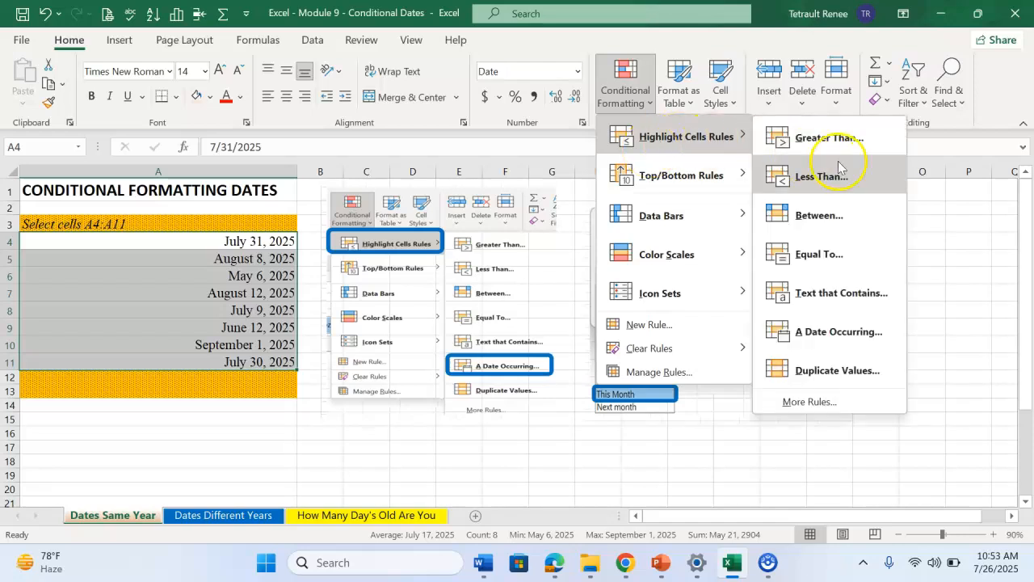
click(846, 331)
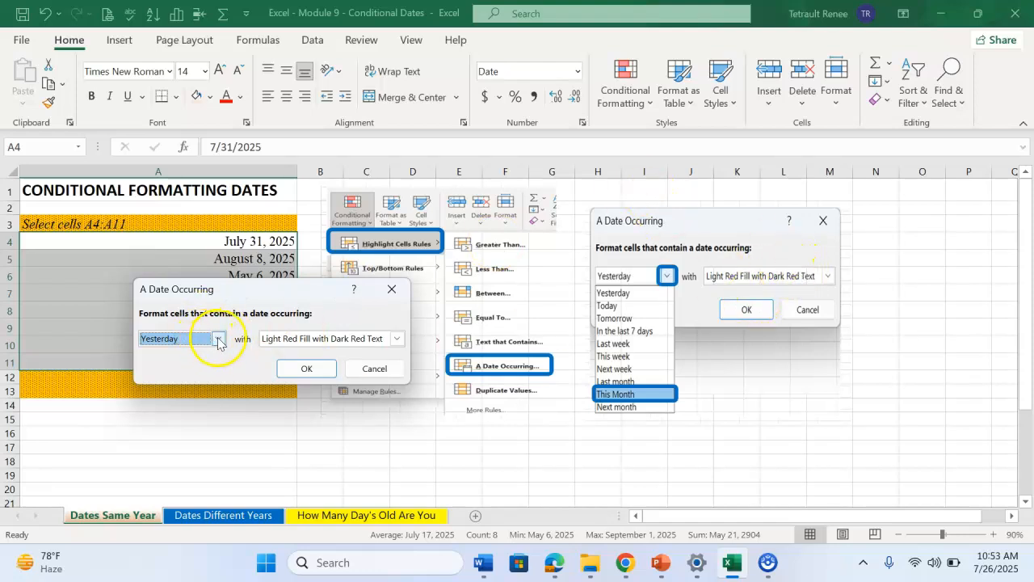
click(219, 339)
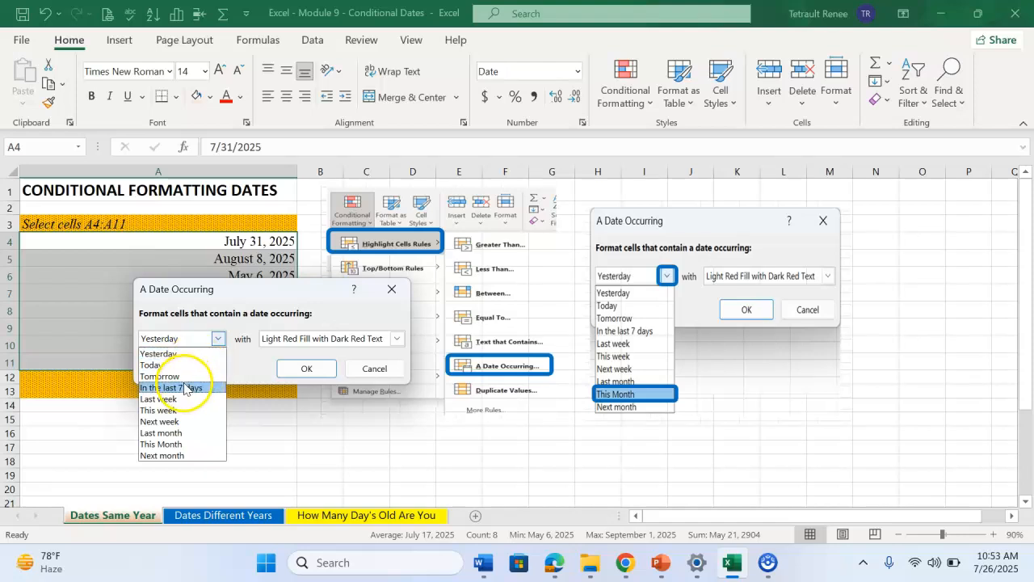
click(188, 445)
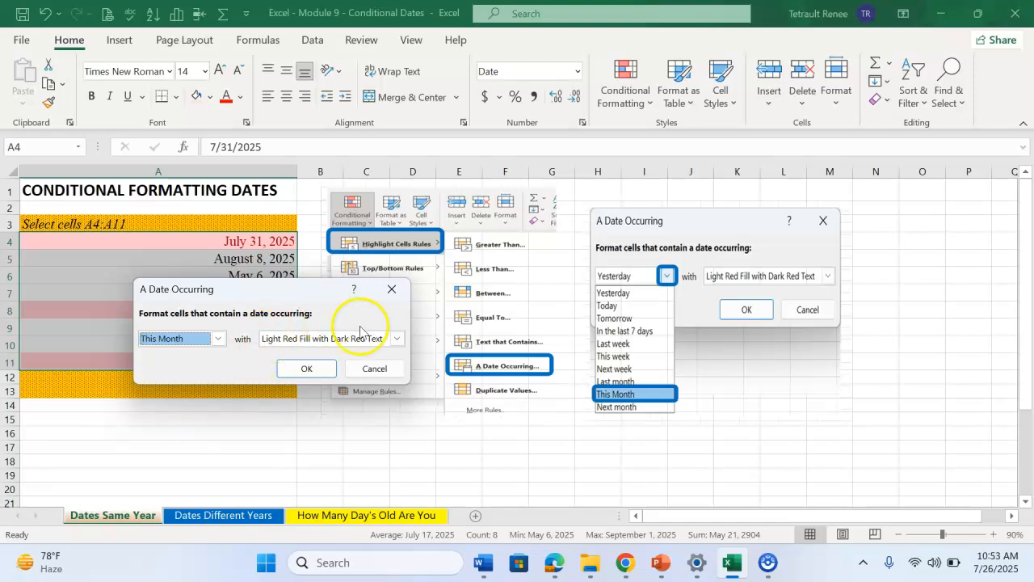
Format the rule's matching dates with Green Fill with Dark Green Text and apply the rule
click(396, 339)
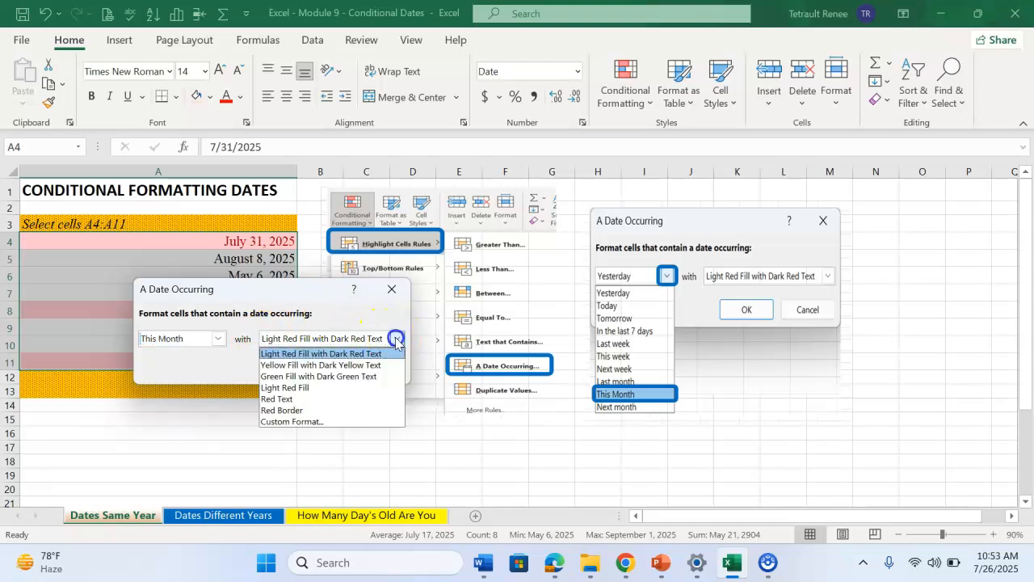
click(311, 377)
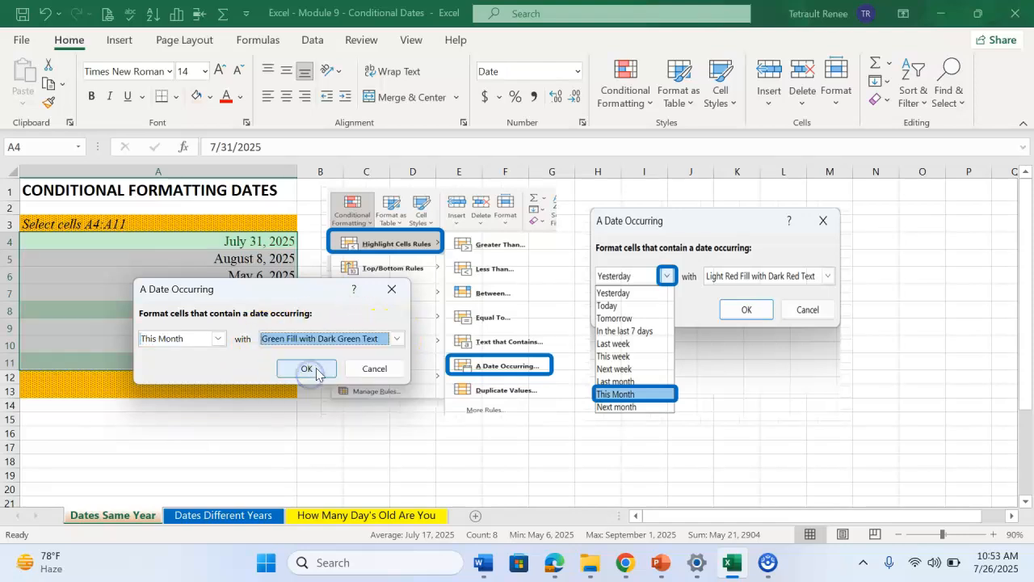
click(316, 374)
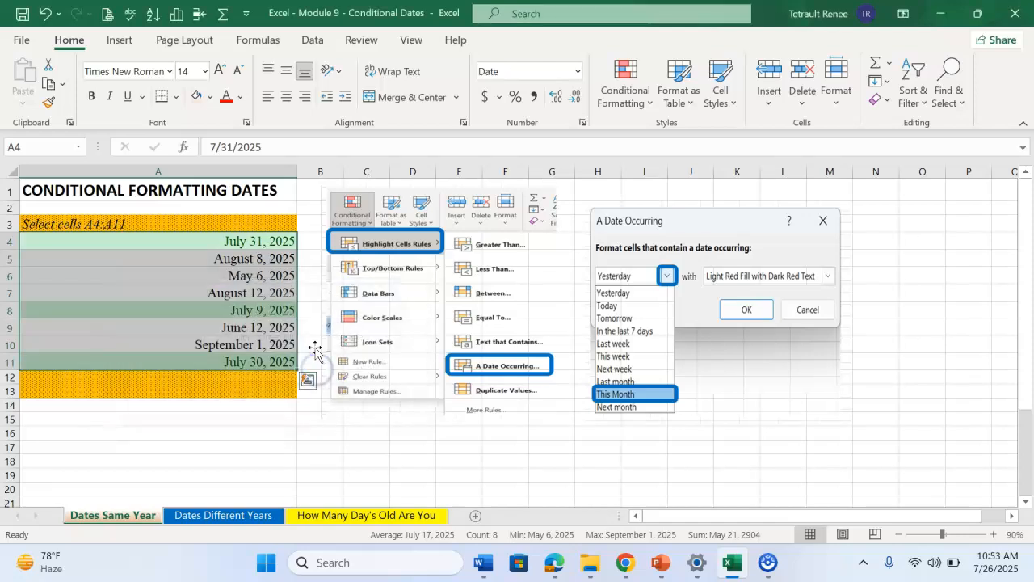
click(271, 423)
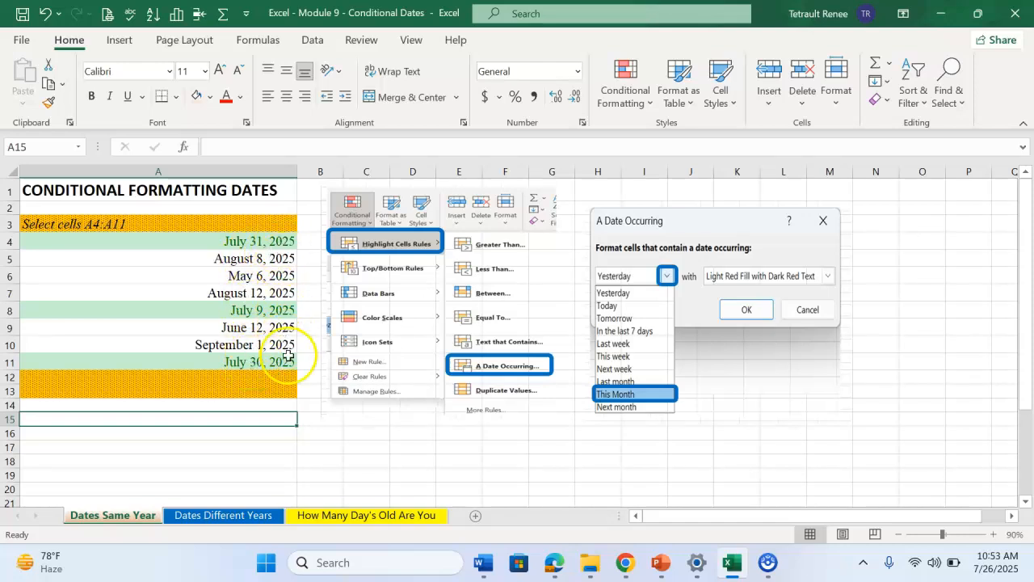
On the Dates Different Years sheet, copy the full formula text of cell A17 without altering the cell
click(219, 517)
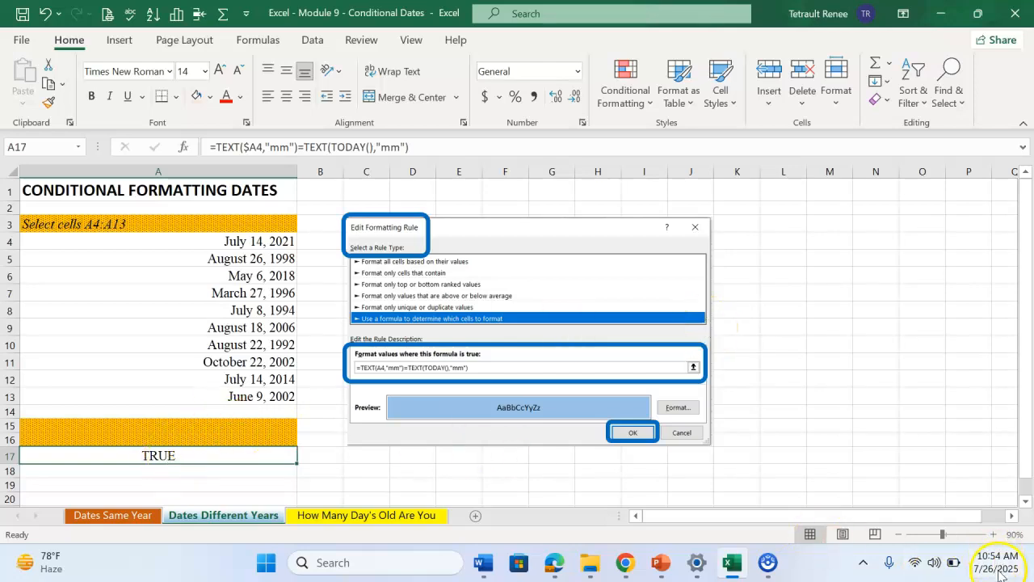
mouse_move(1002, 576)
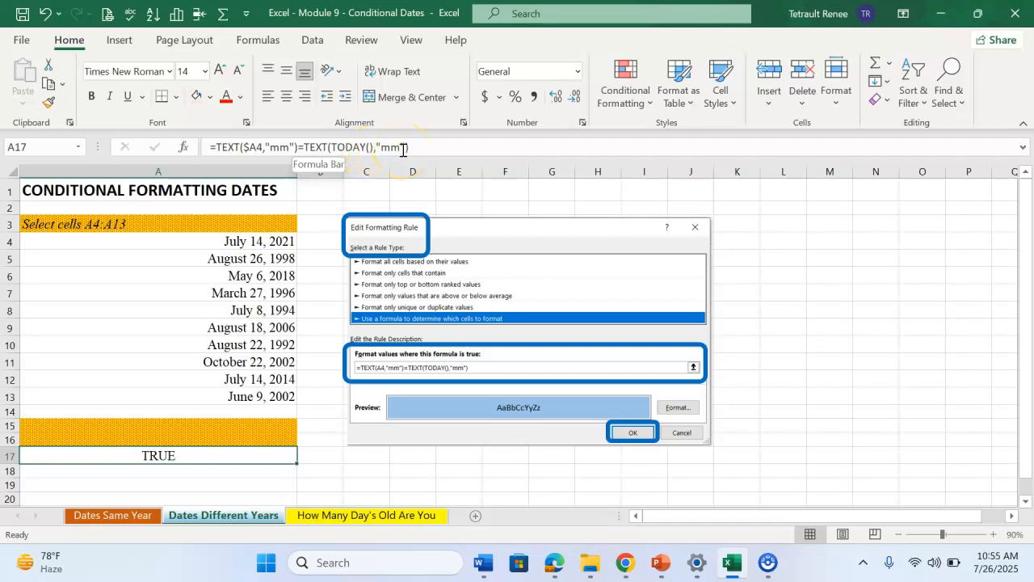
click(184, 457)
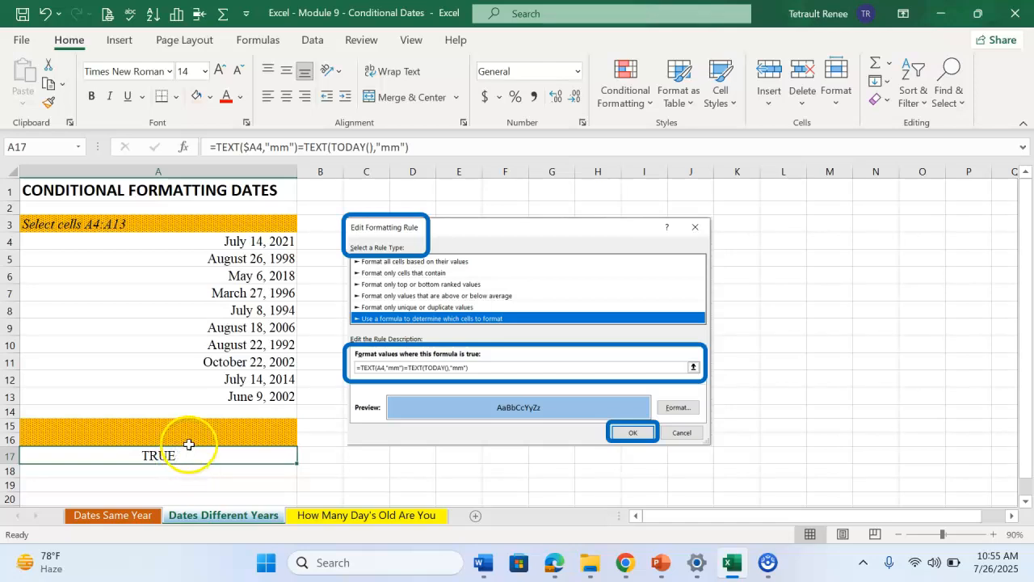
click(447, 148)
drag(447, 147, 212, 147)
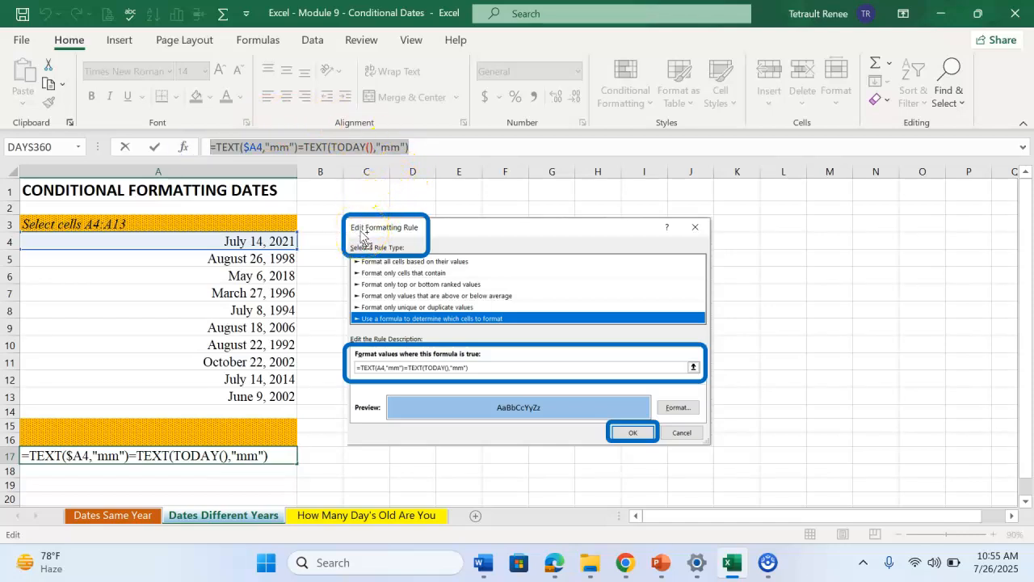
click(154, 273)
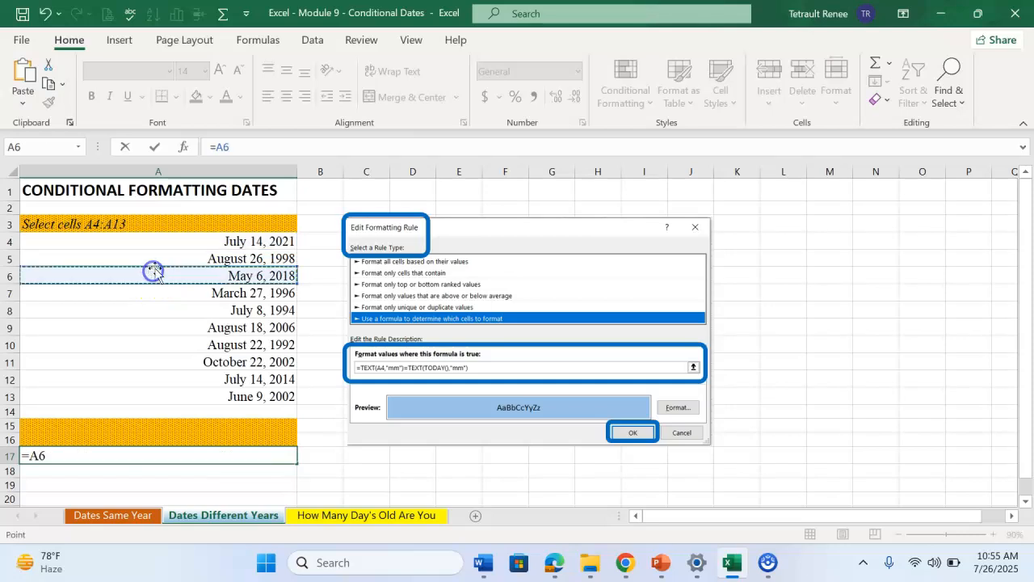
key(Escape)
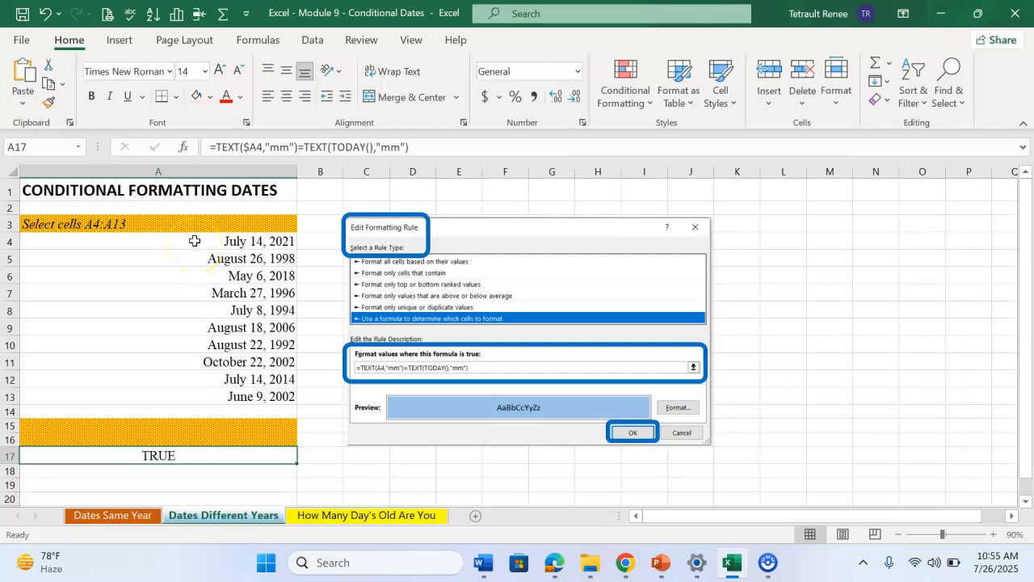
Create a formula-based conditional formatting rule for A4:A13 with the copied formula =TEXT($A4,"mm")=TEXT(TODAY(),"mm")
drag(195, 241, 205, 395)
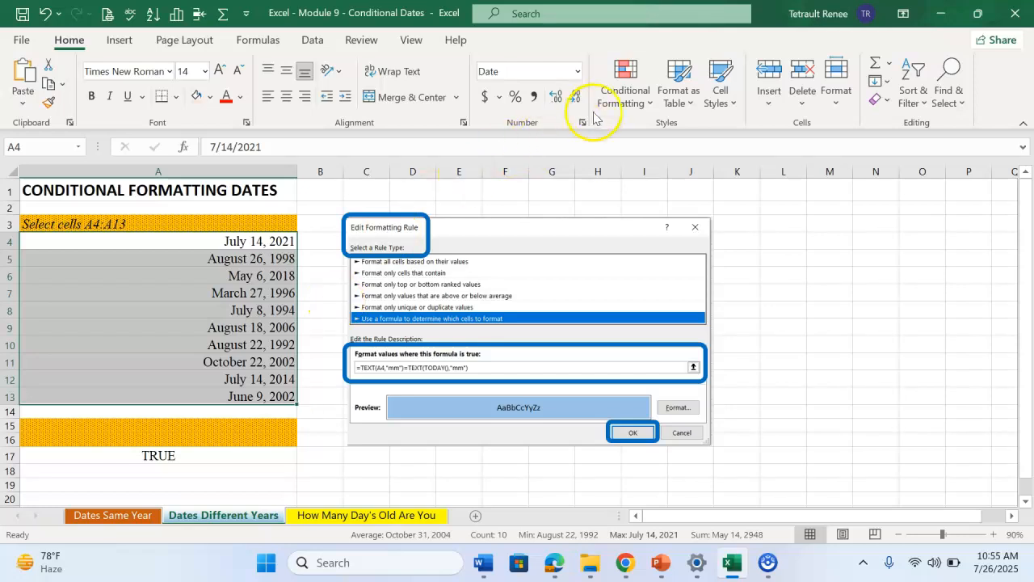
click(616, 96)
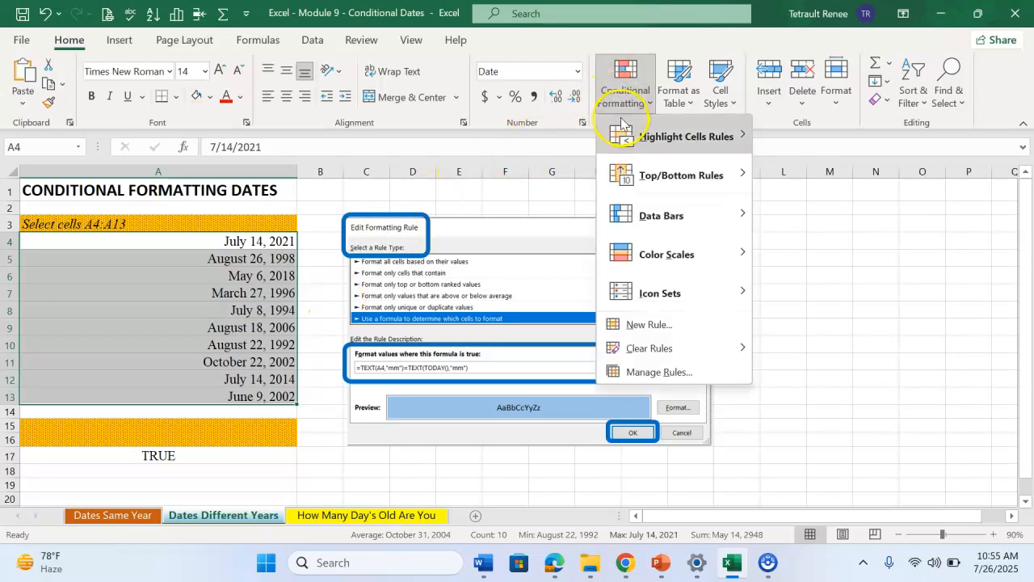
click(673, 326)
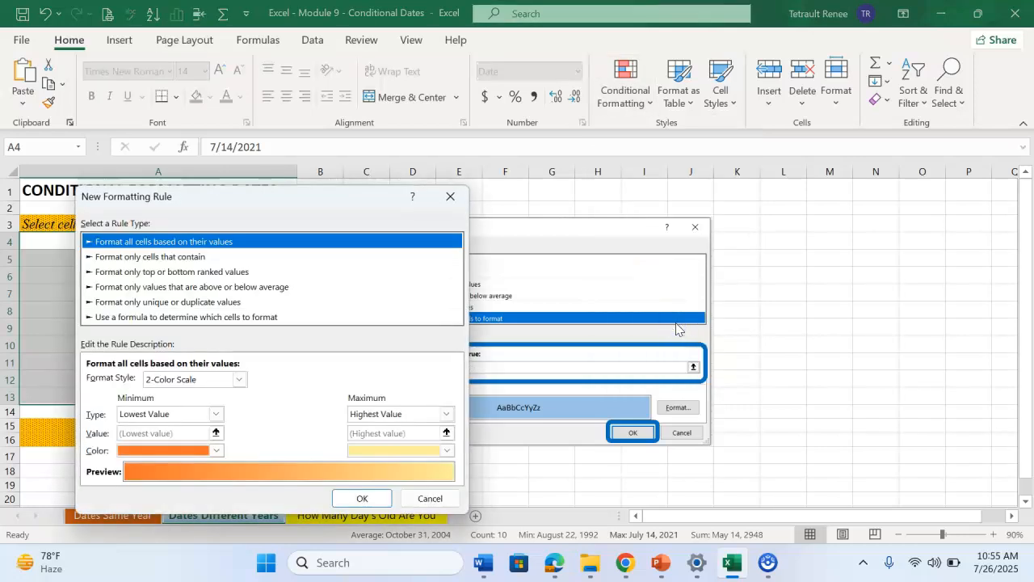
click(132, 318)
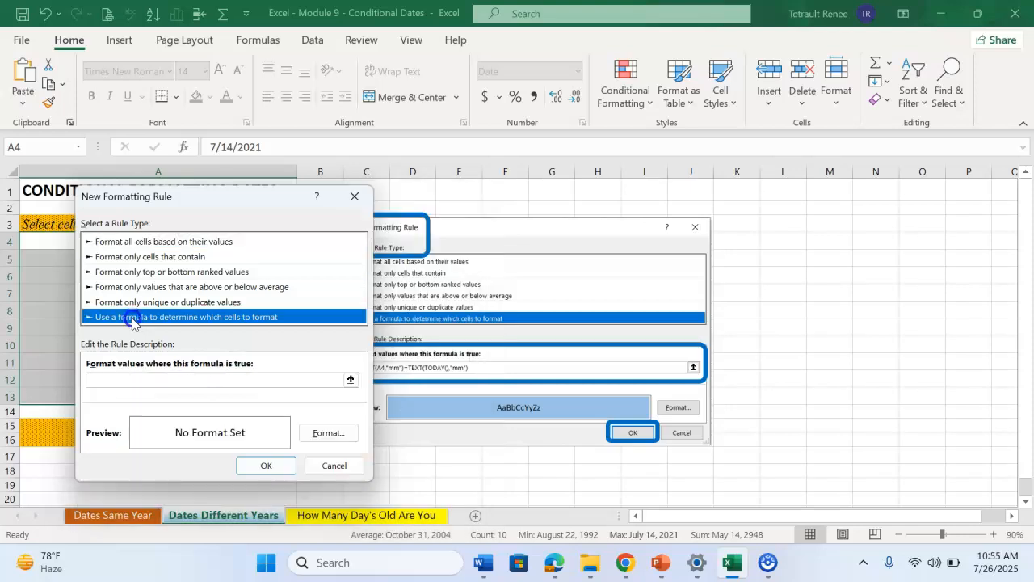
click(159, 379)
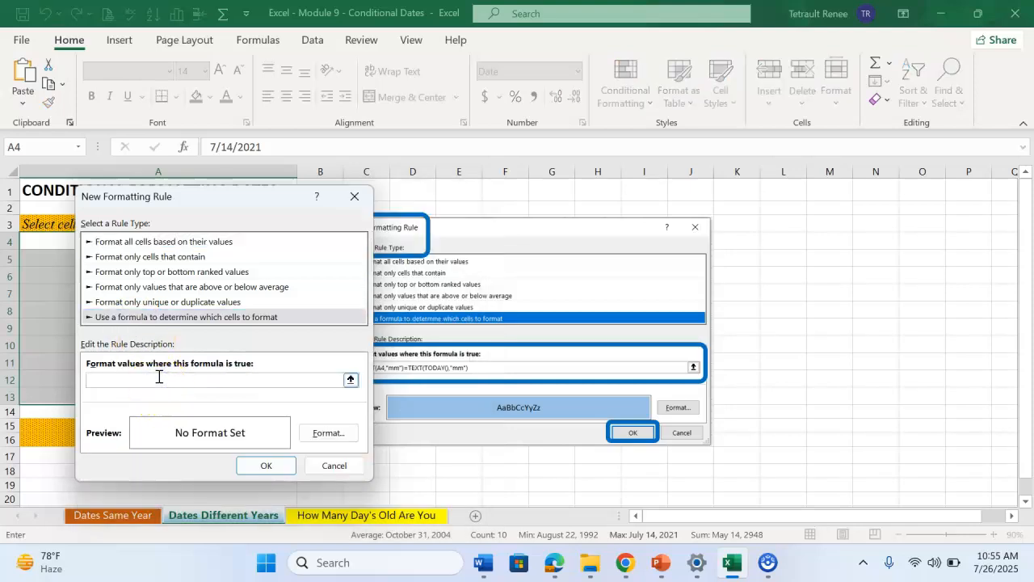
key(ctrl+v)
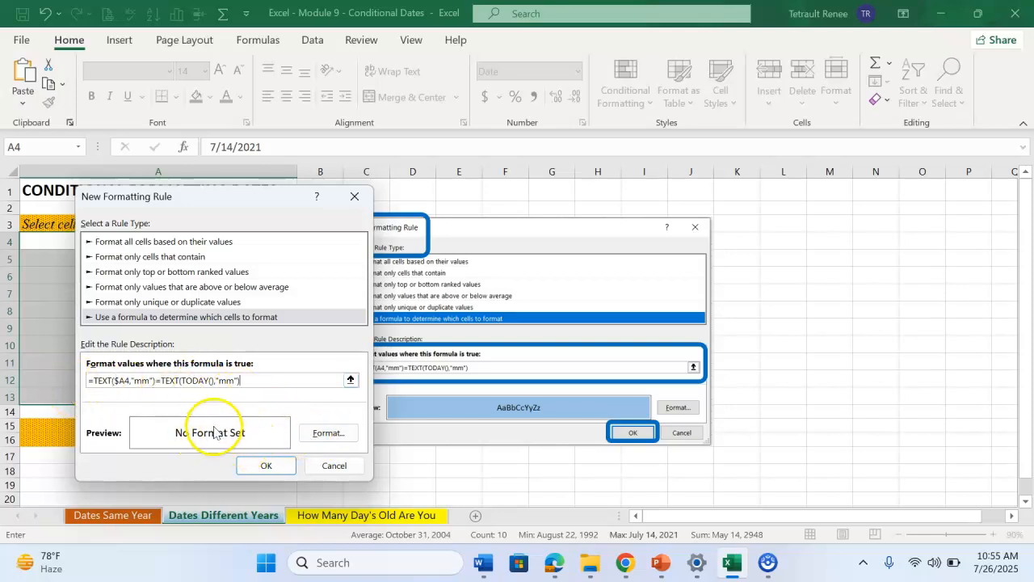
Format the rule's matches with bold dark blue text and a light blue fill, and apply the rule
click(332, 436)
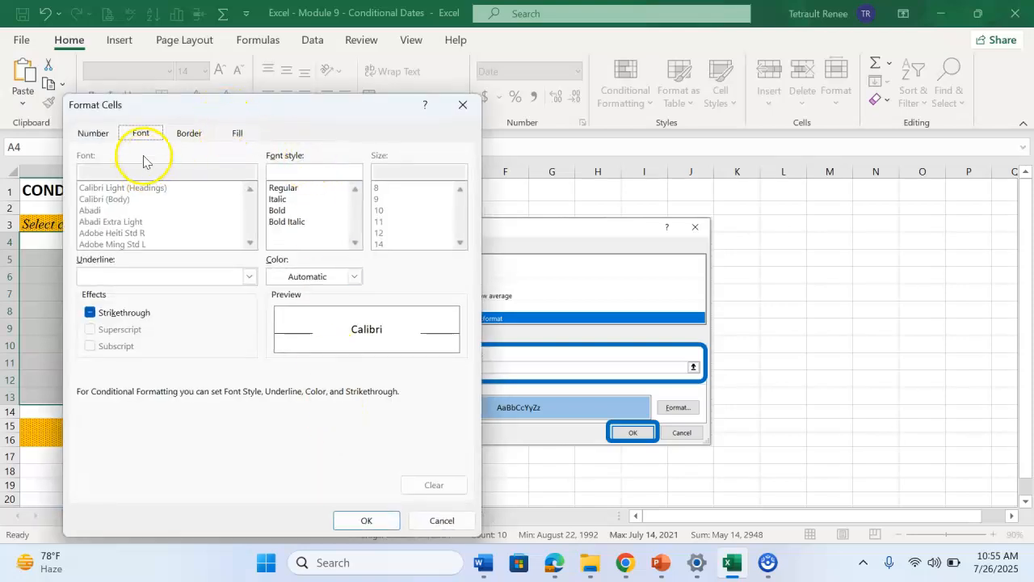
click(278, 210)
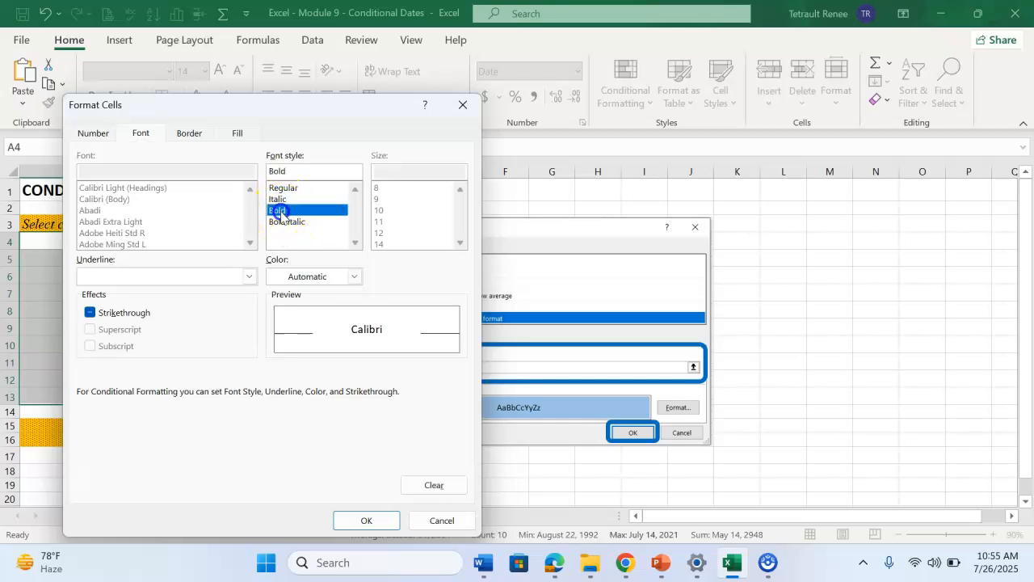
click(238, 133)
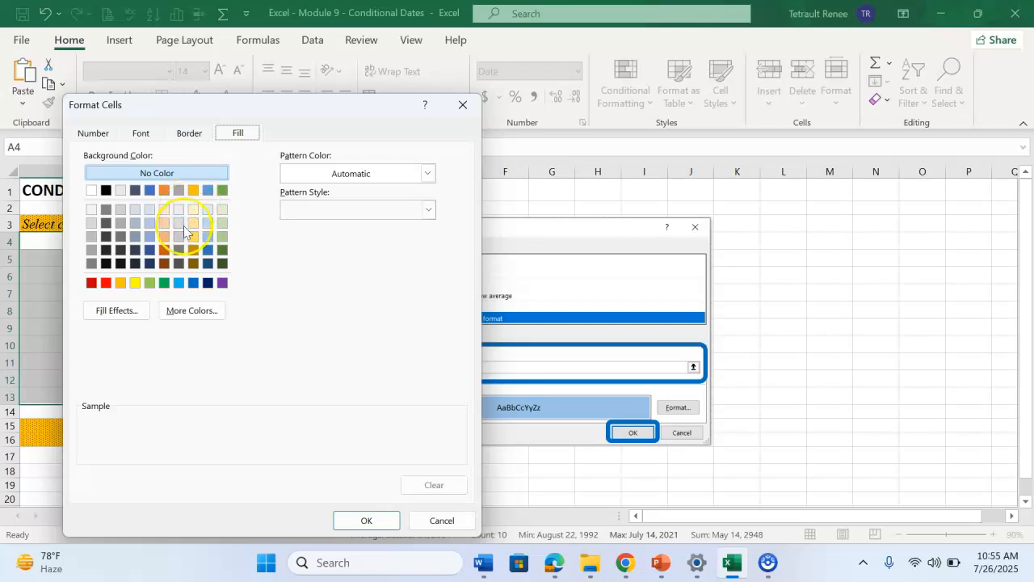
click(150, 223)
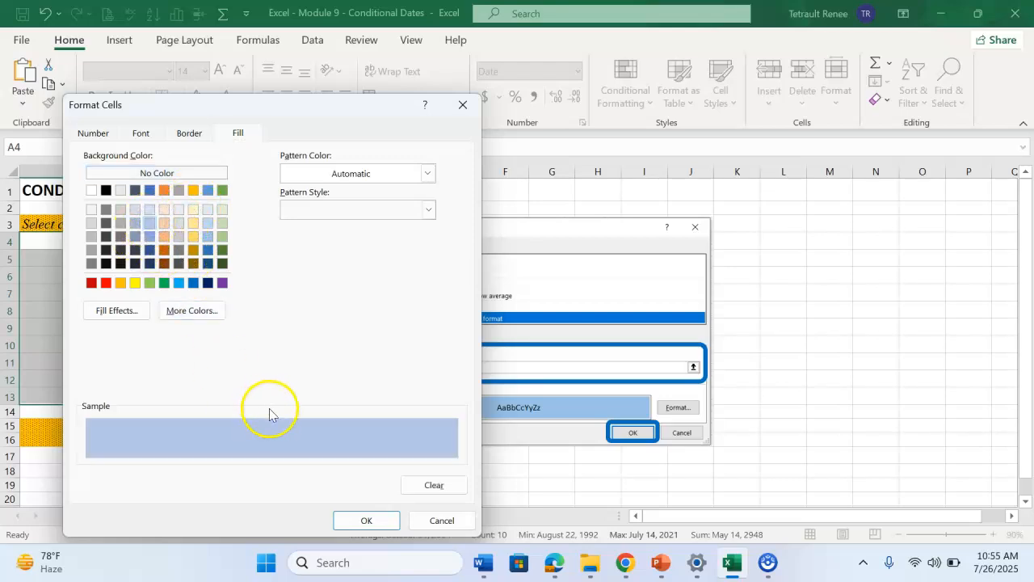
click(142, 135)
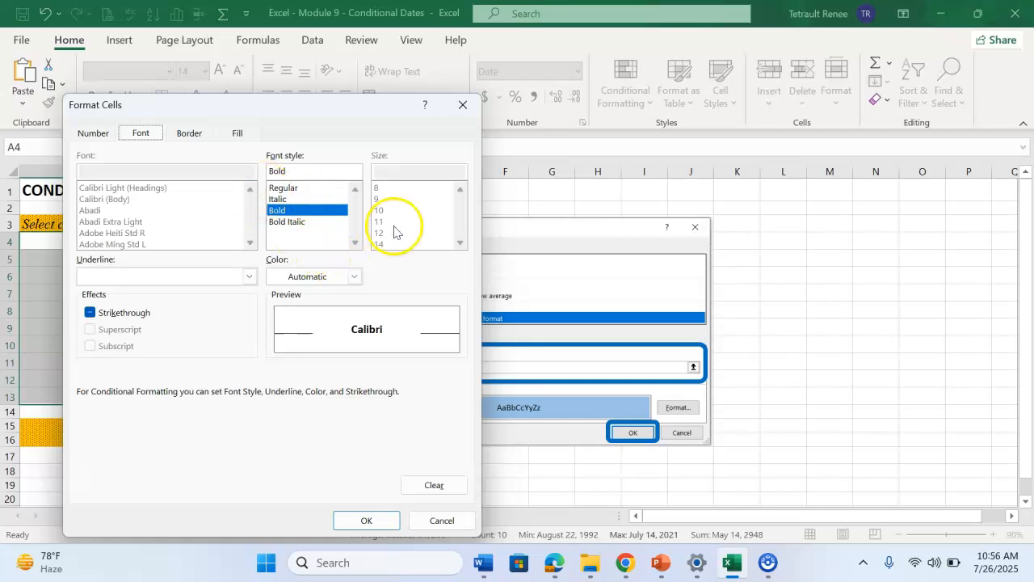
click(354, 276)
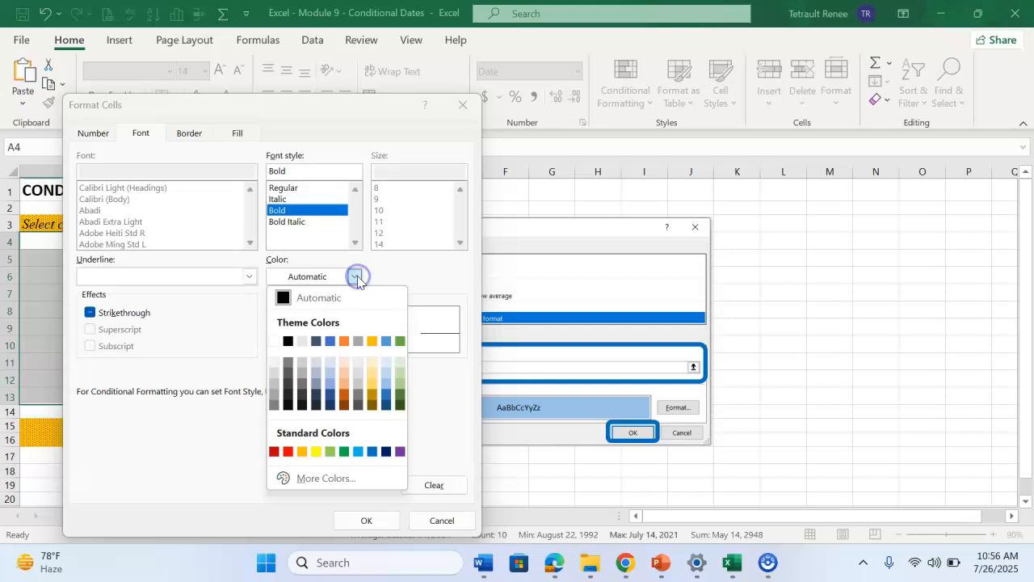
click(385, 451)
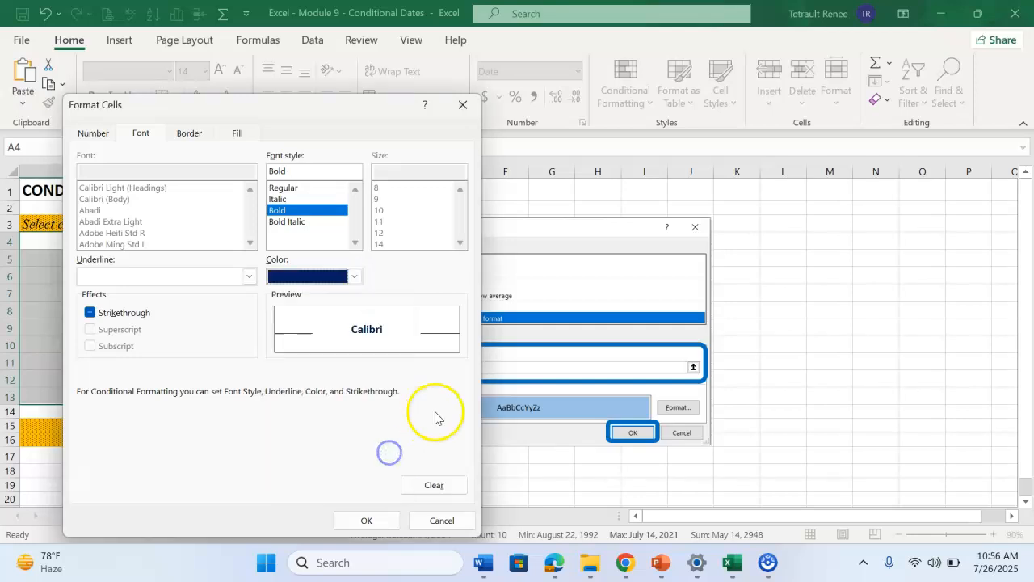
click(367, 521)
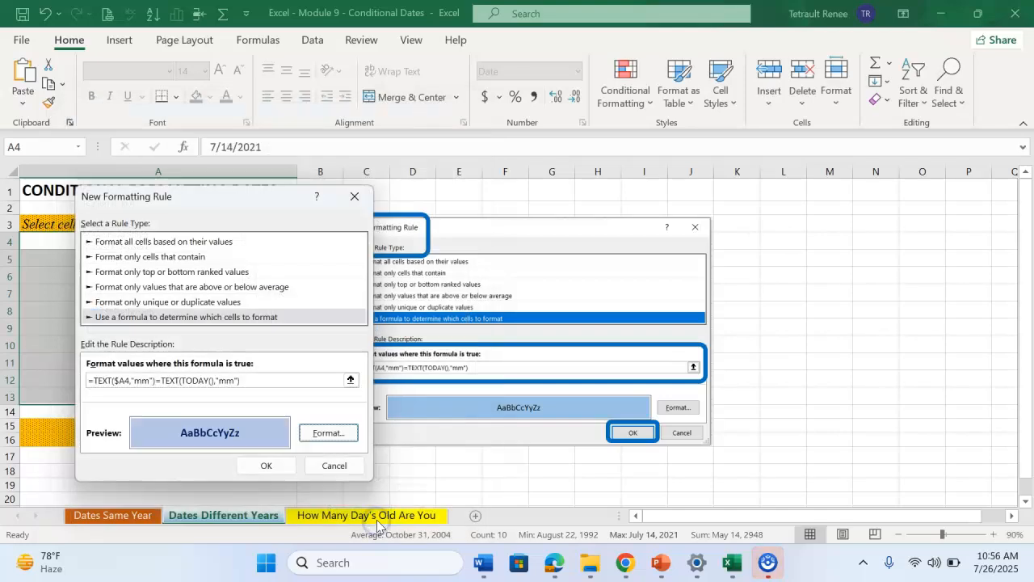
click(273, 467)
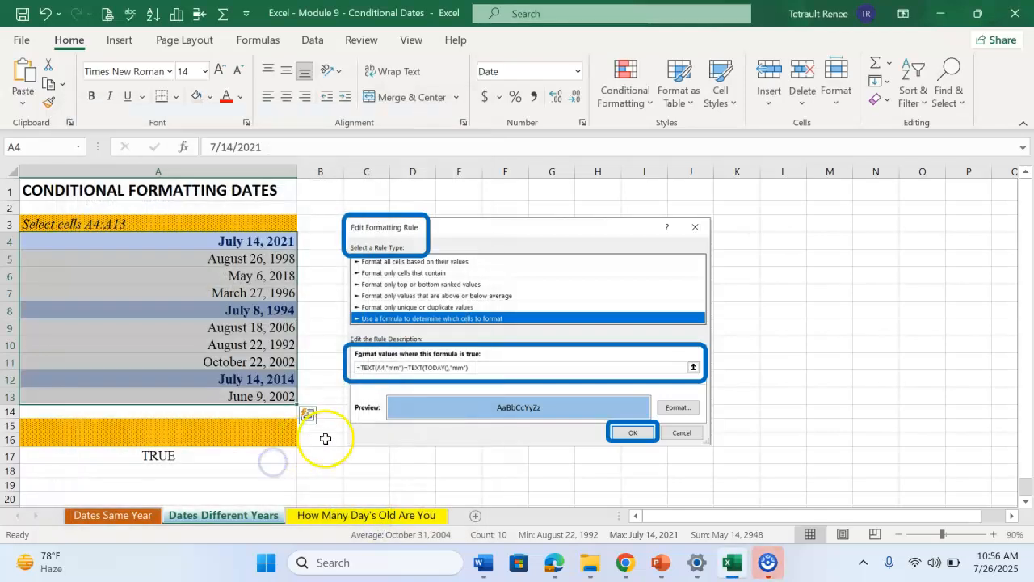
click(489, 469)
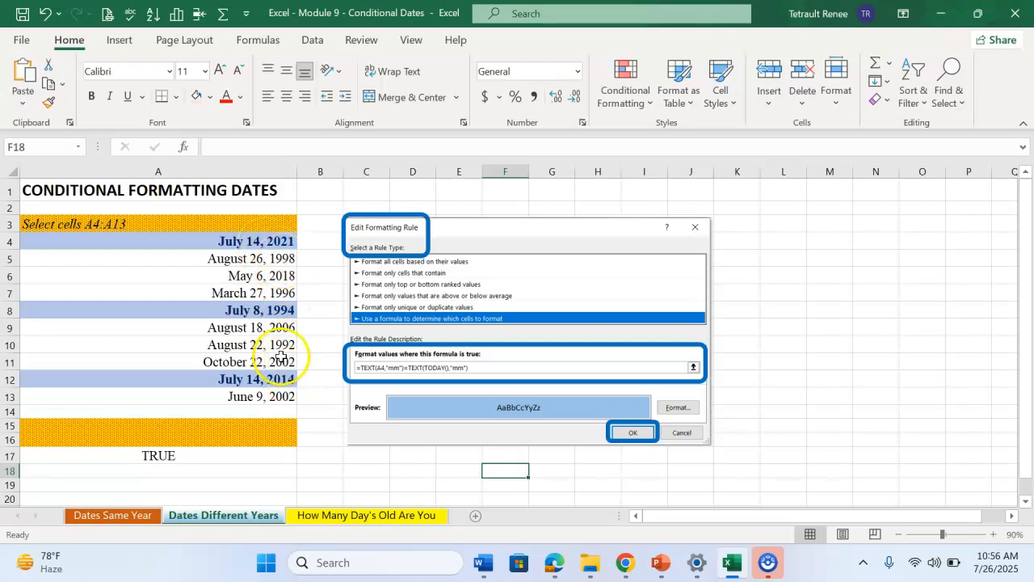
On the How Many Day's Old Are You sheet, enter the birth date in C2, spelled out as month, day, comma and year
click(349, 517)
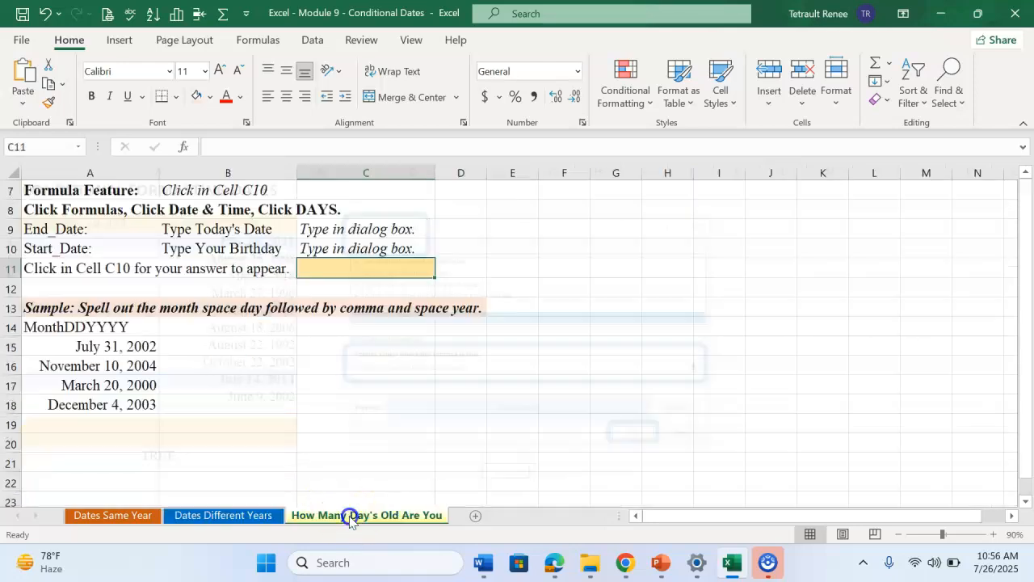
scroll(327, 421, up, 2)
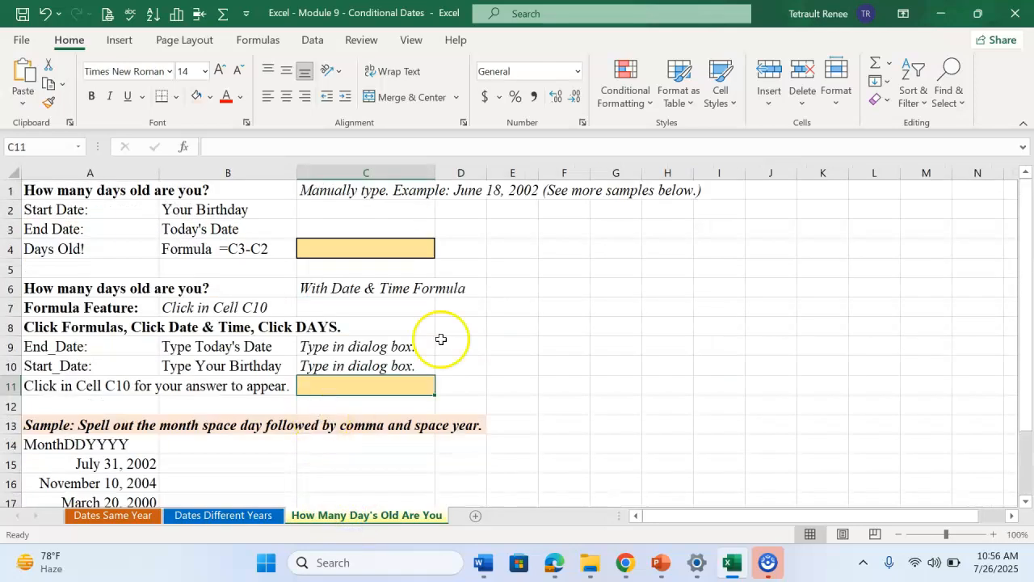
click(361, 209)
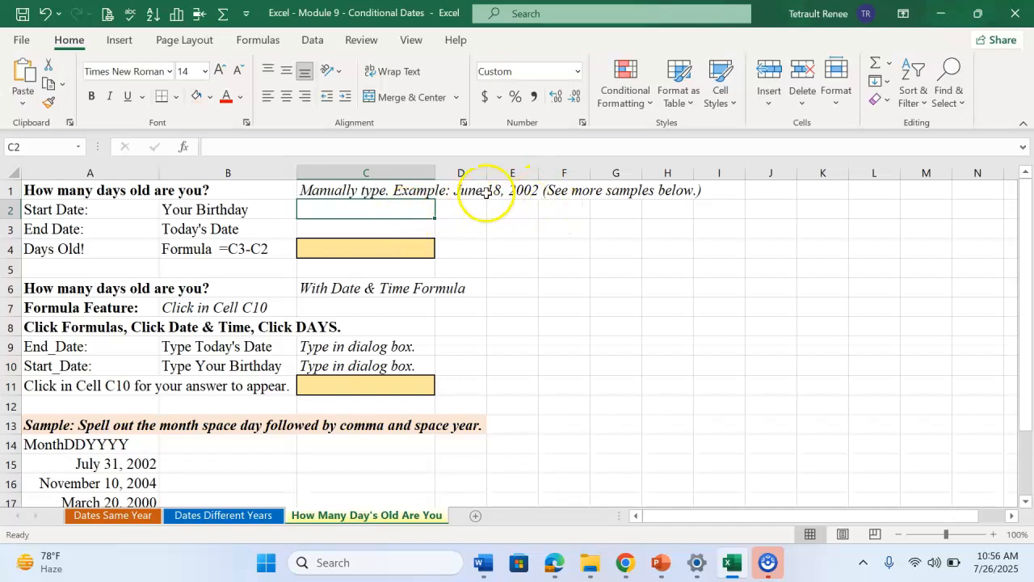
scroll(258, 360, down, 2)
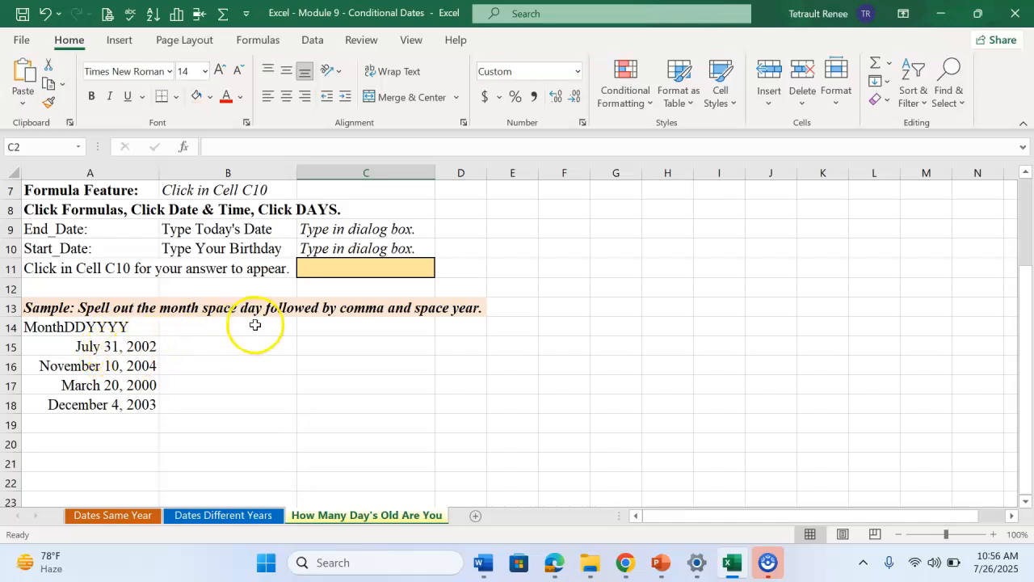
scroll(255, 324, up, 2)
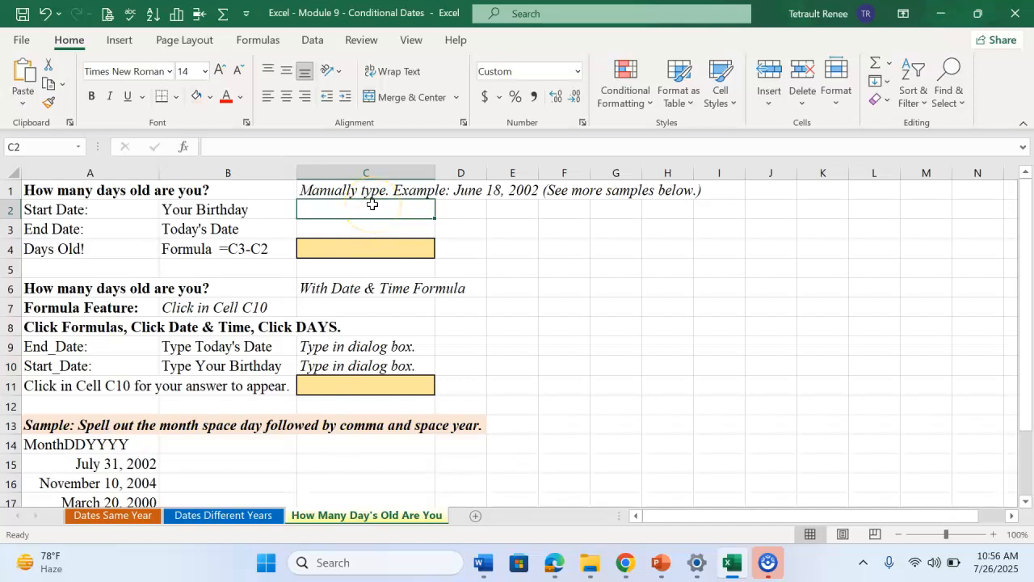
text(January 1, 2000)
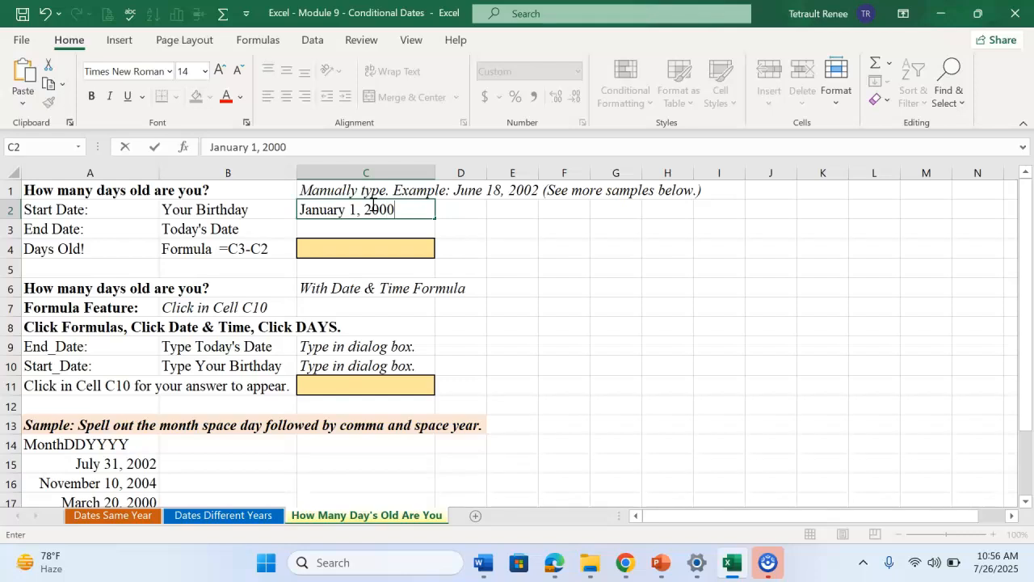
key(Return)
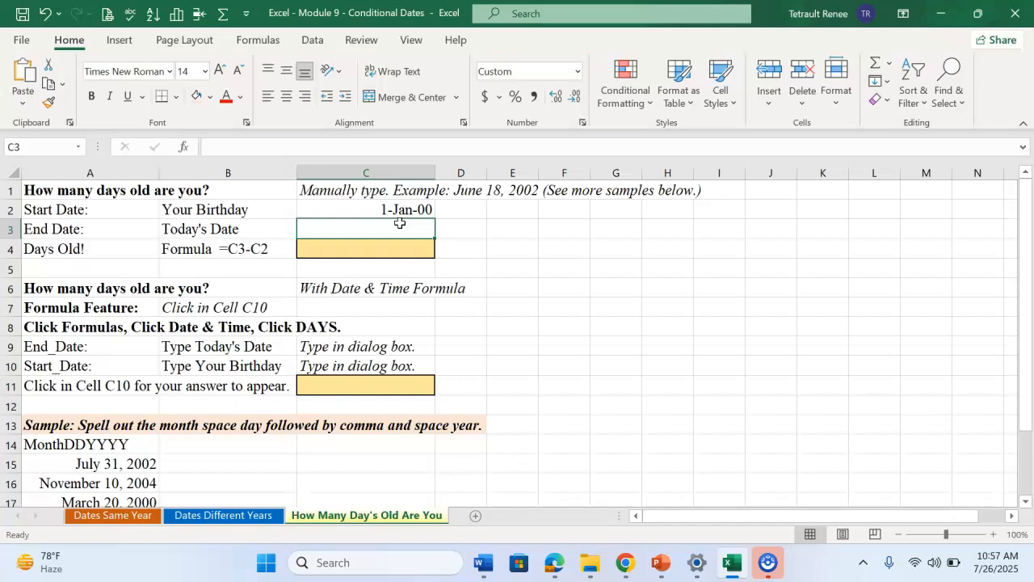
Enter the formula =TODAY() in cell C3 as the end date
text(=TODY)
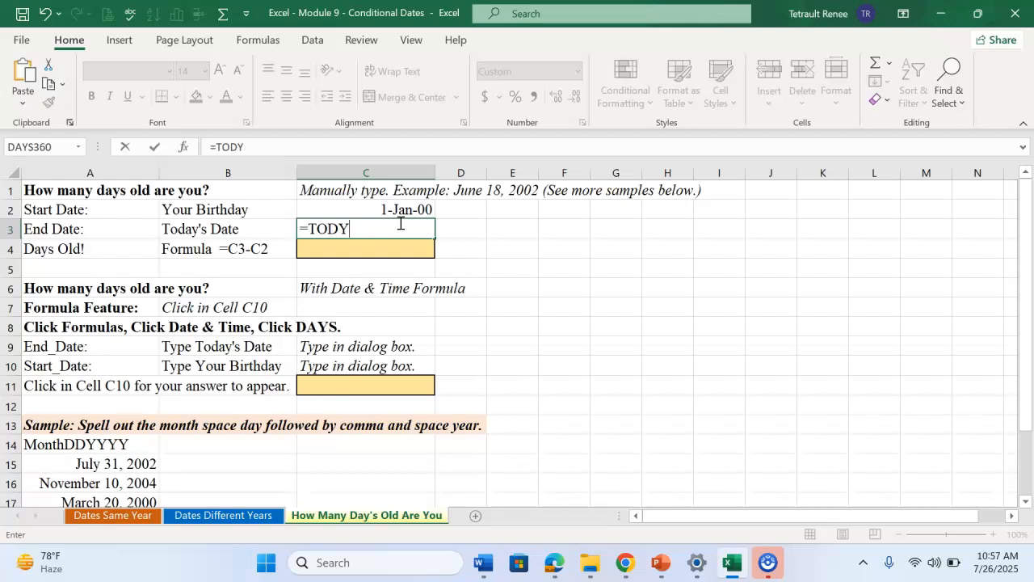
key(BackSpace)
text(AY())
key(Return)
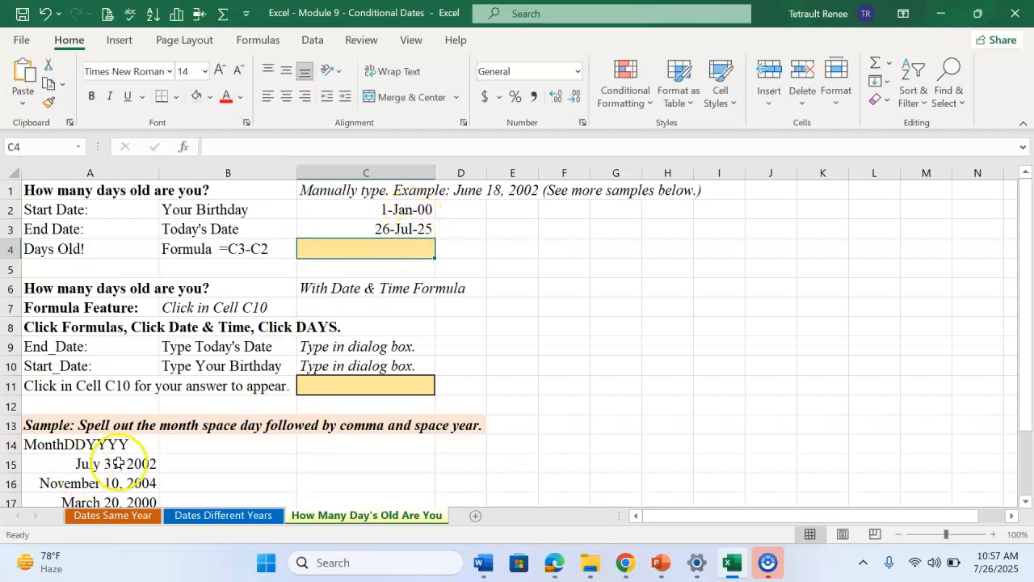
Format cells C2:C4 with the Date type that spells out the month, as in March 14, 2012
drag(364, 208, 364, 247)
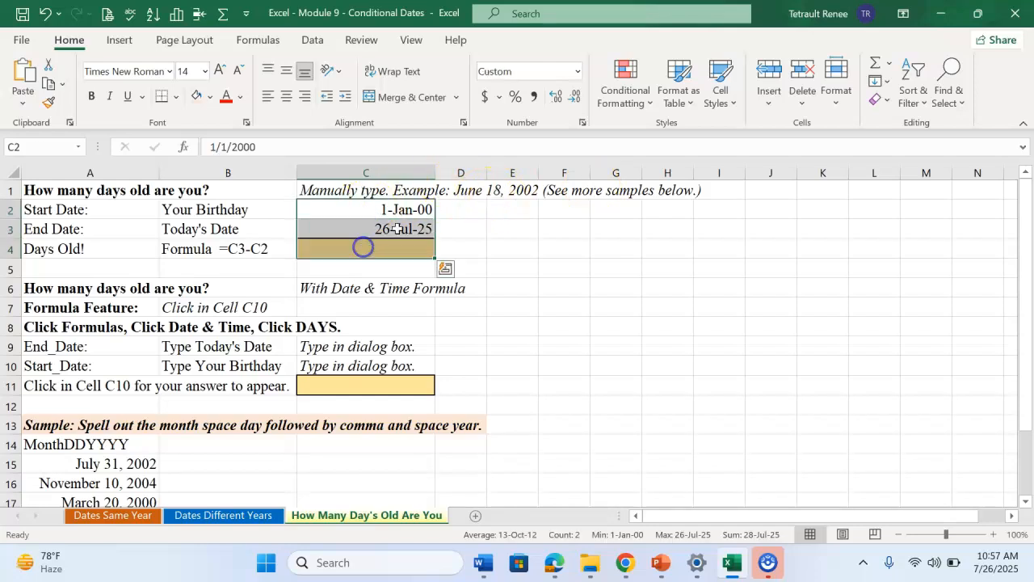
click(577, 76)
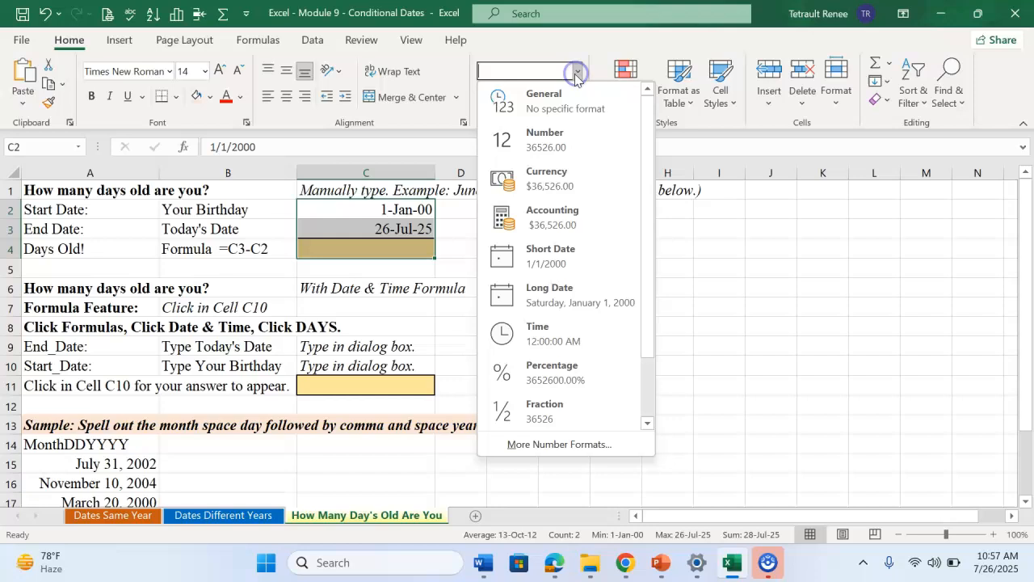
click(539, 444)
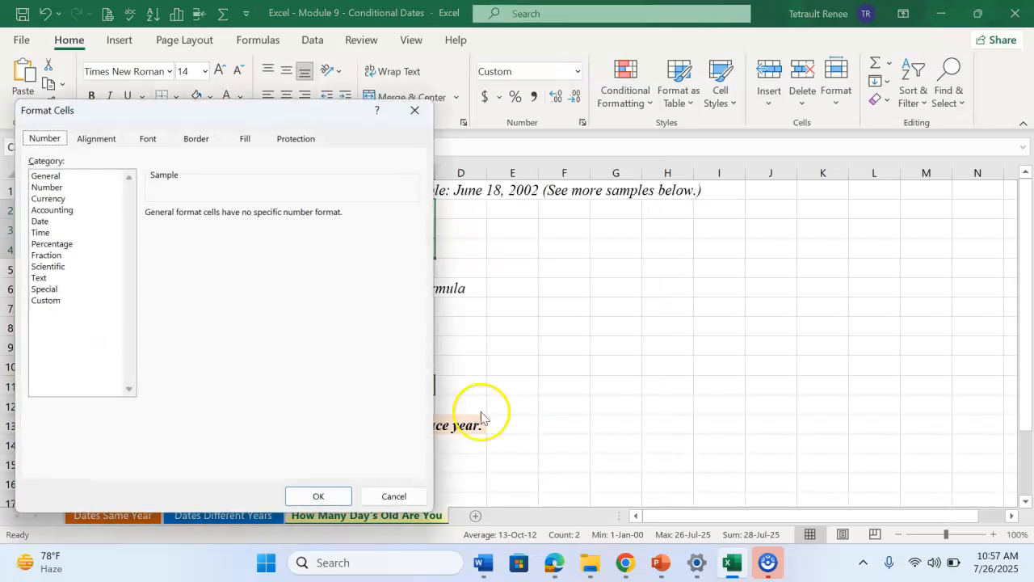
click(40, 221)
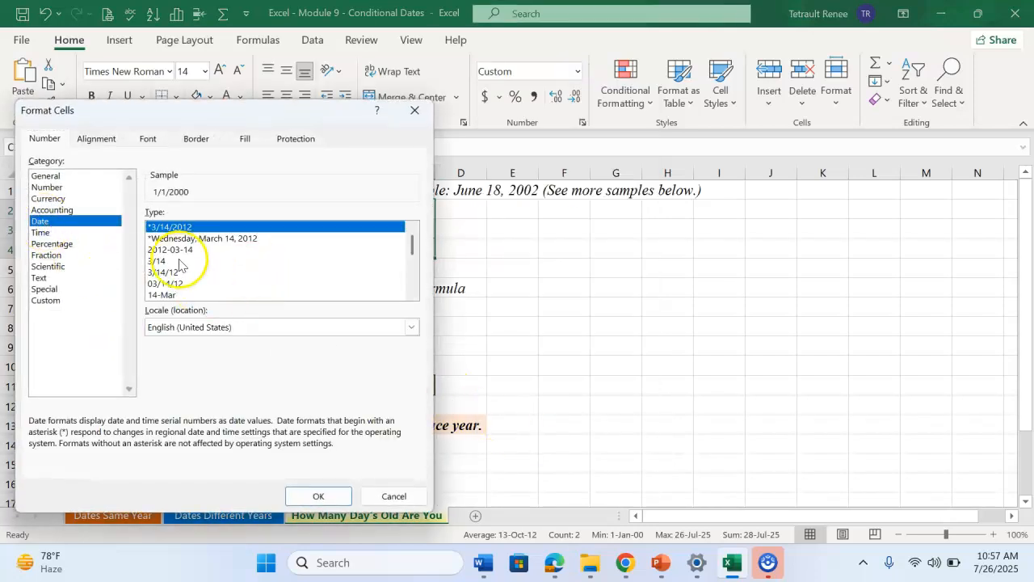
click(412, 296)
click(412, 295)
click(412, 296)
click(412, 296)
click(412, 296)
click(413, 296)
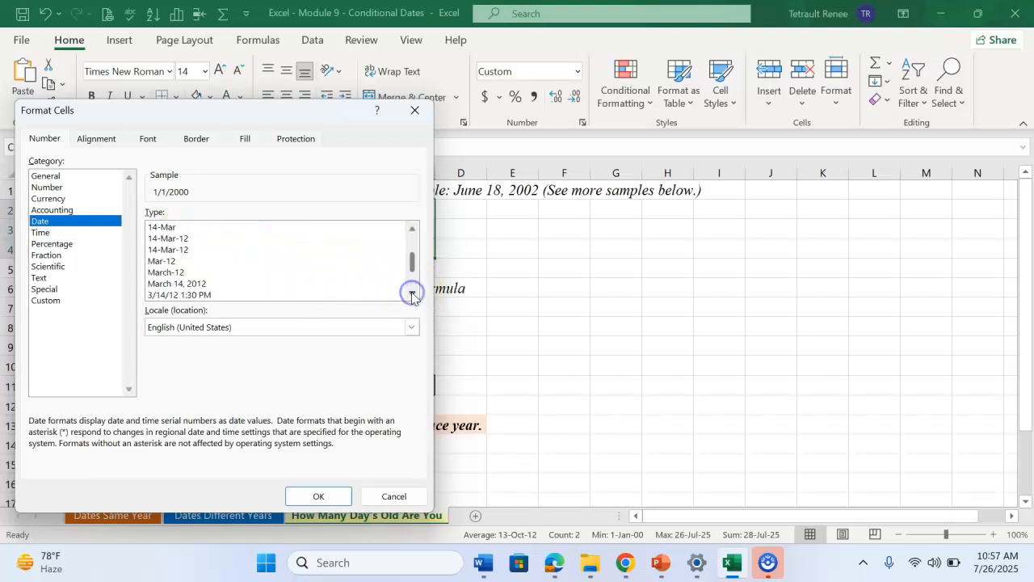
click(187, 283)
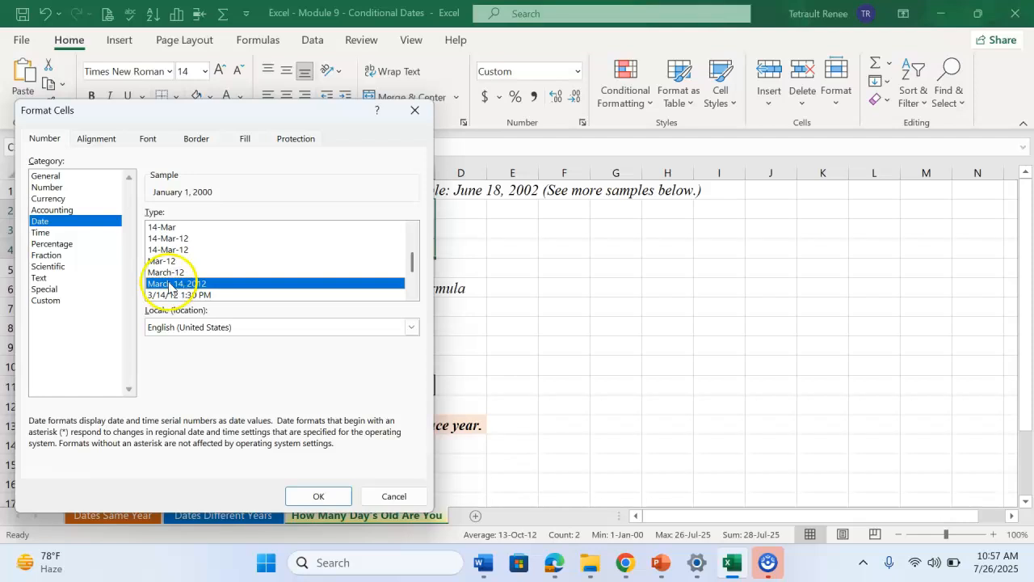
click(327, 494)
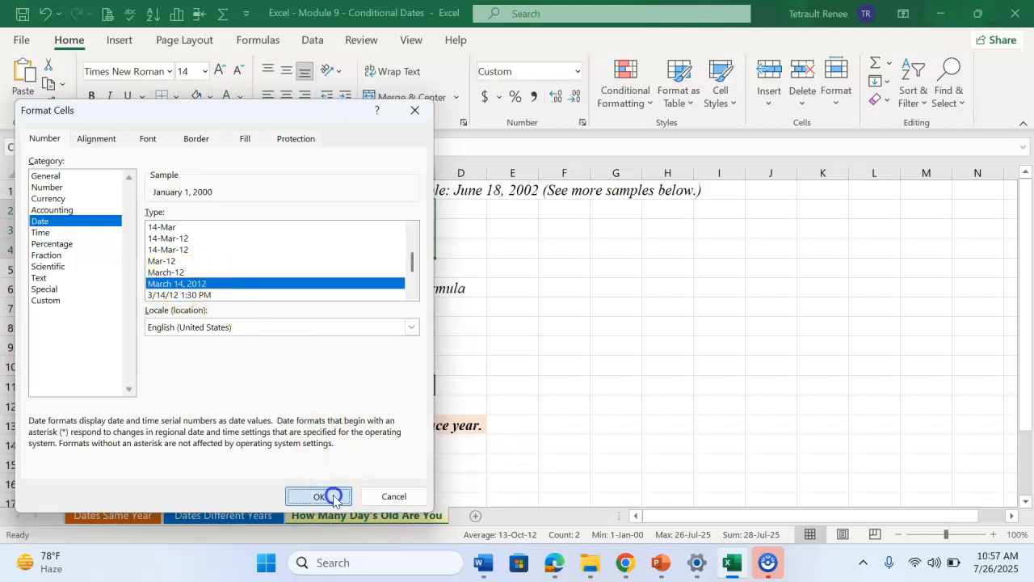
Enter the formula =C3-C2 in cell C4 to calculate the days between the two dates
click(408, 249)
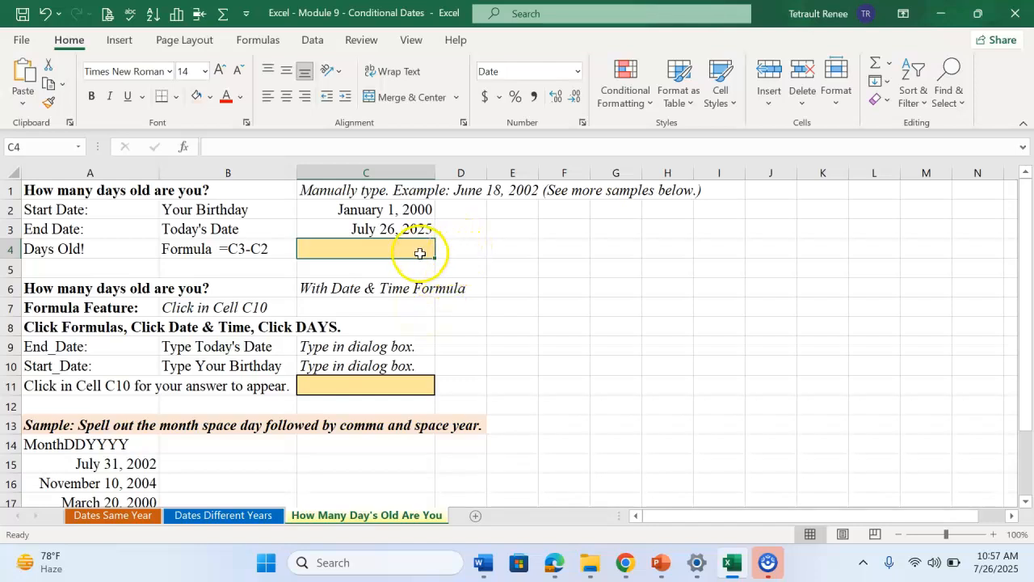
text(=)
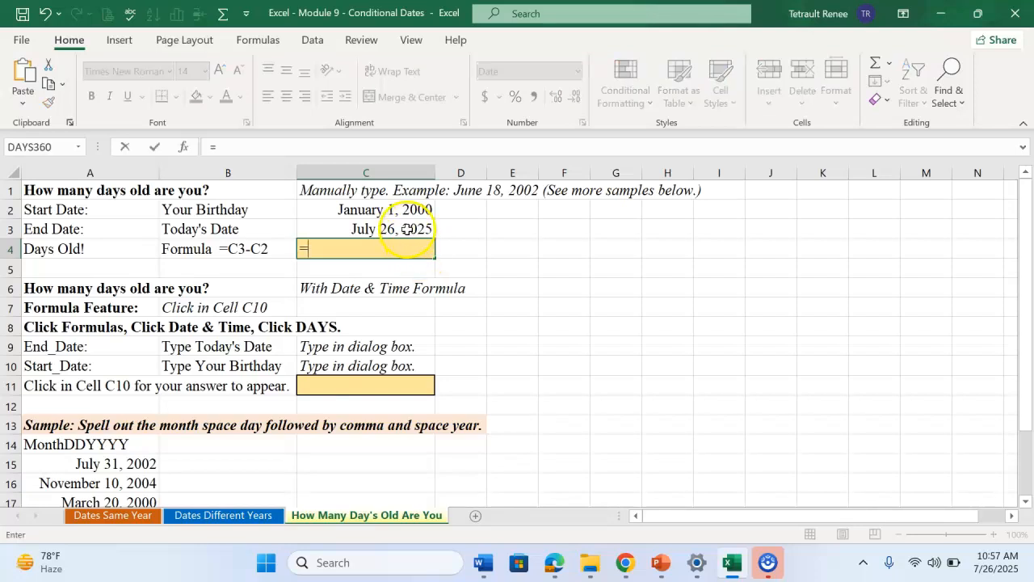
click(408, 229)
text(-)
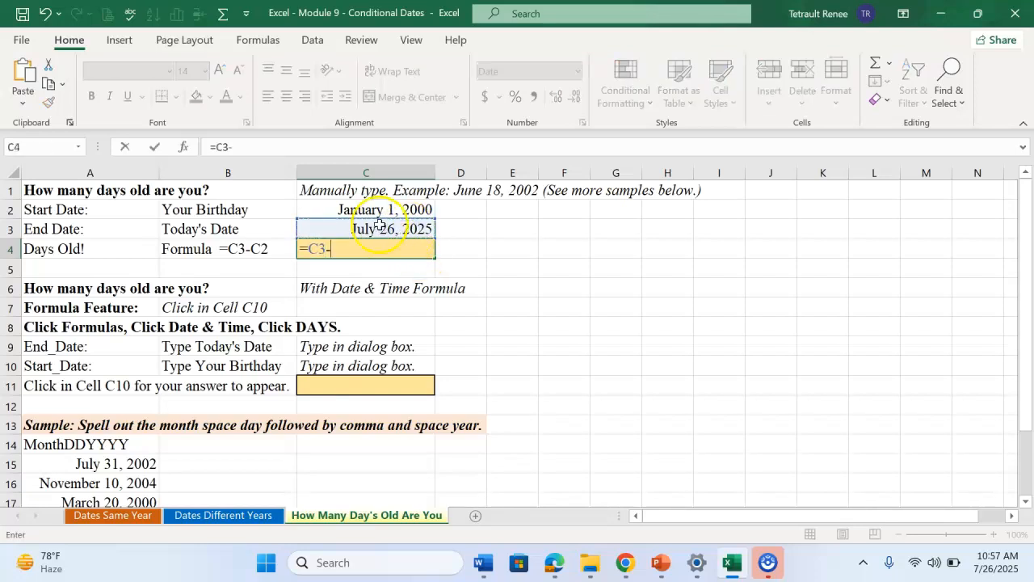
click(380, 212)
key(Return)
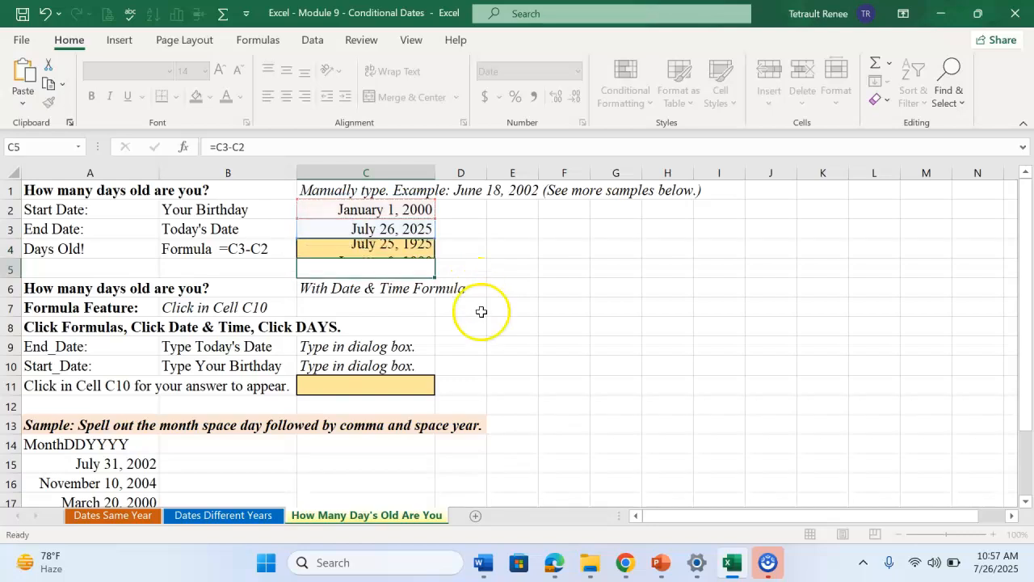
Change the number format of the Days Old! result in C4 to General
click(423, 251)
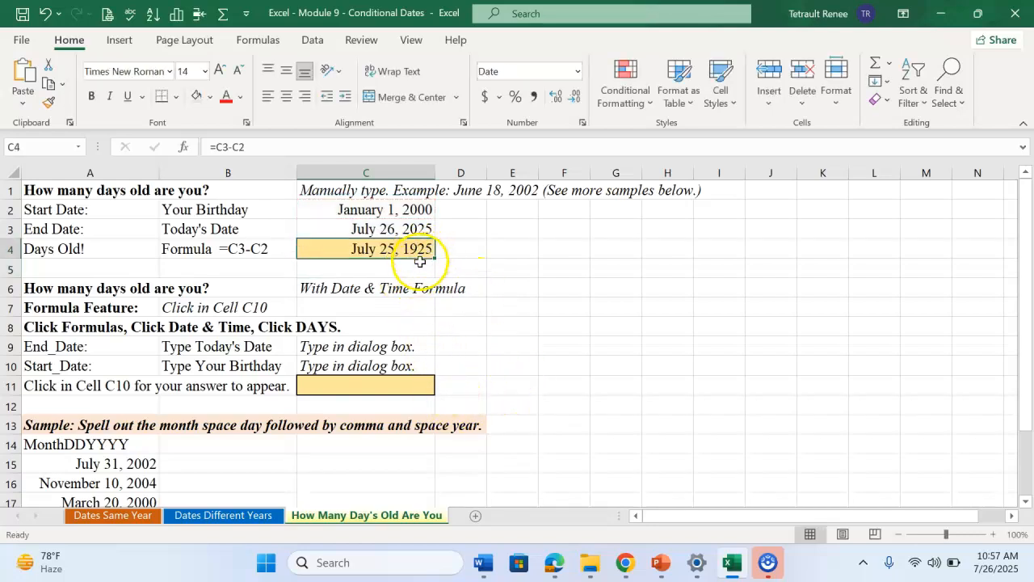
click(575, 71)
click(558, 97)
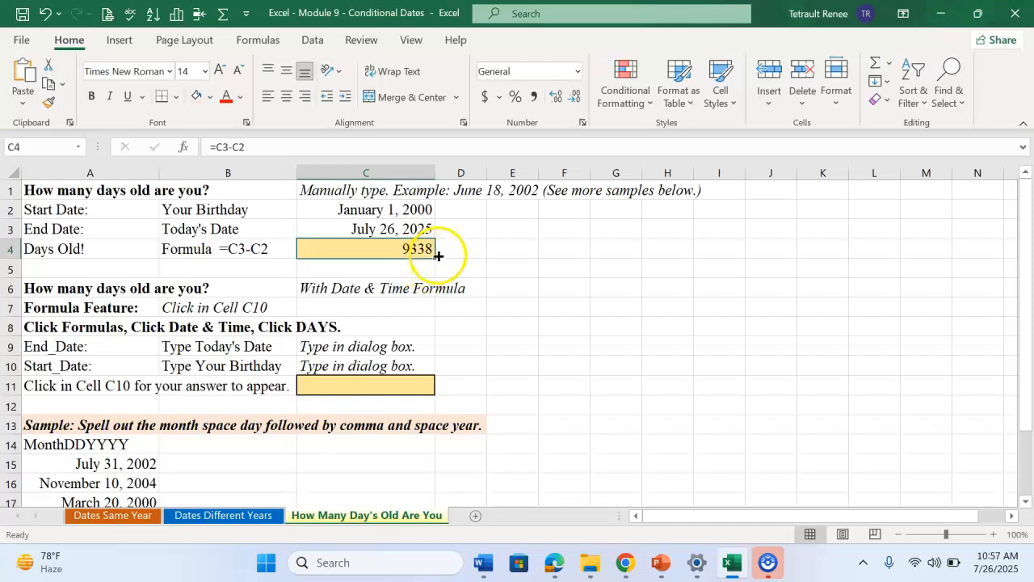
Insert the DAYS function in cell C11 with July 26, 2025 as End_date and the same birth date as in C2 as Start_date
click(391, 387)
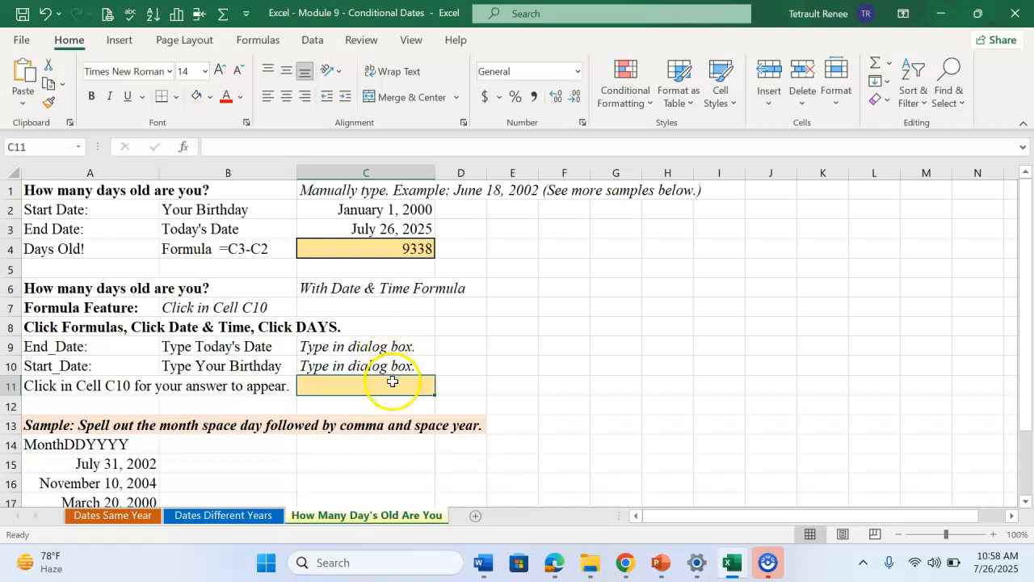
click(257, 40)
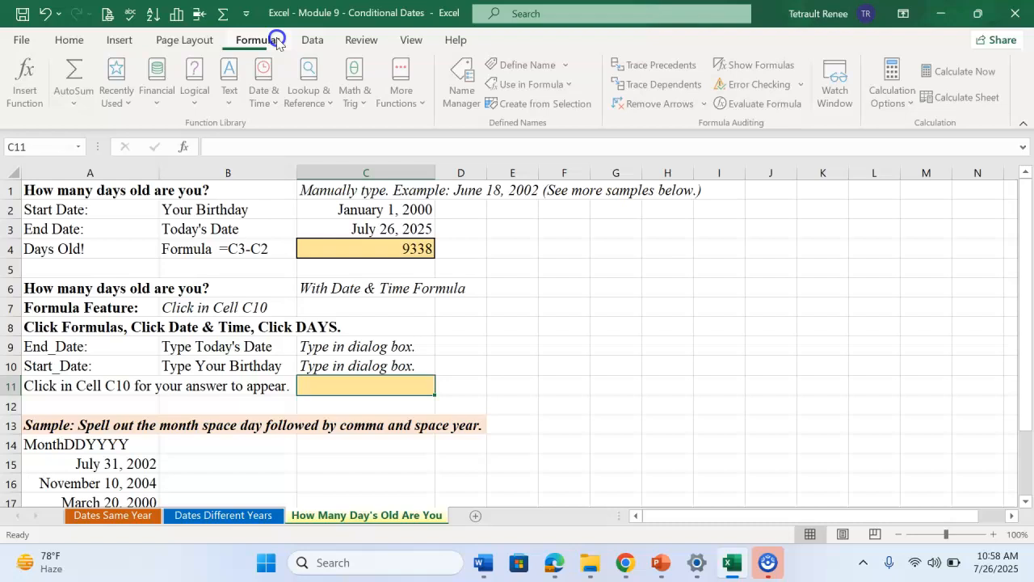
click(255, 89)
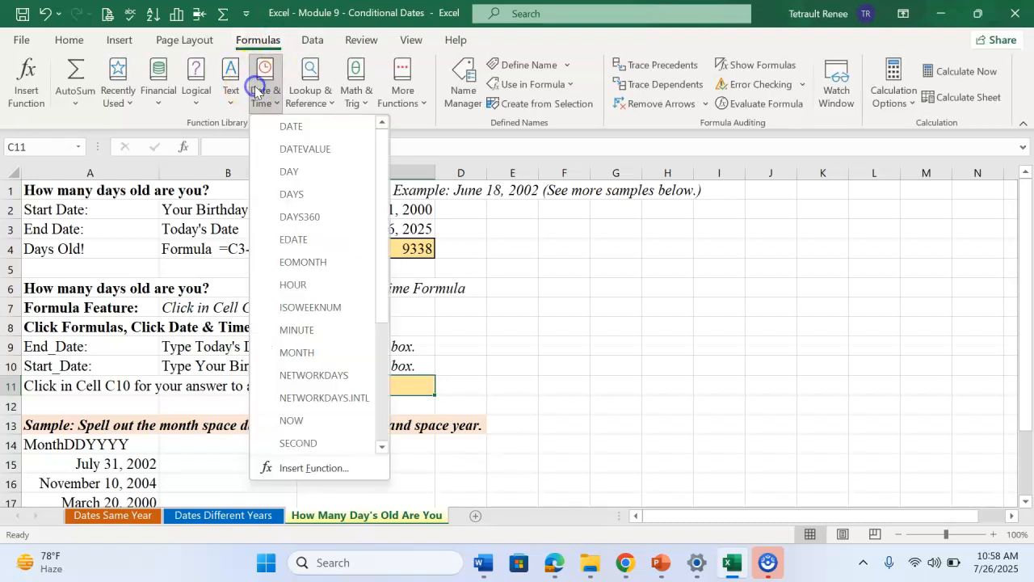
click(293, 195)
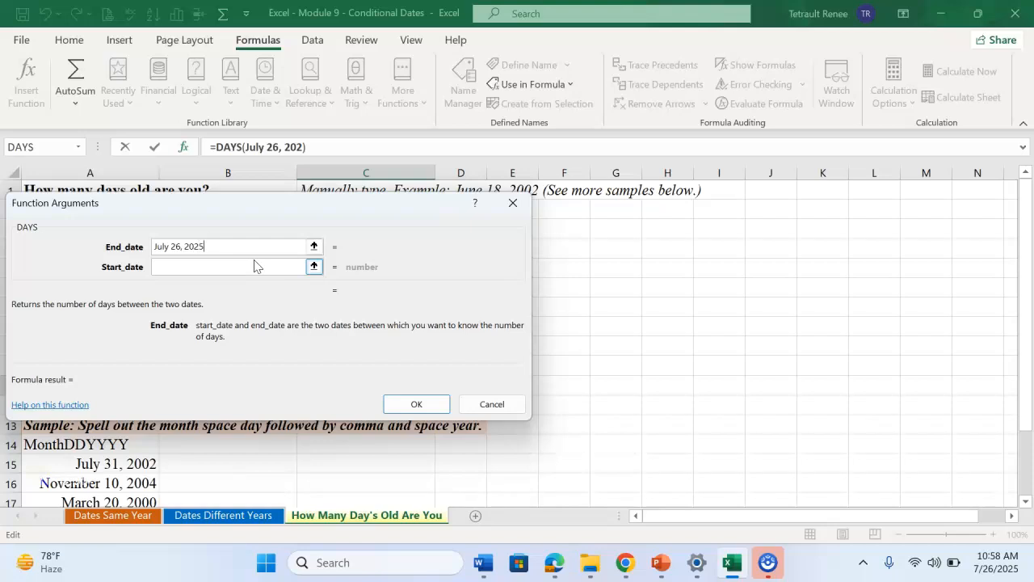
click(200, 265)
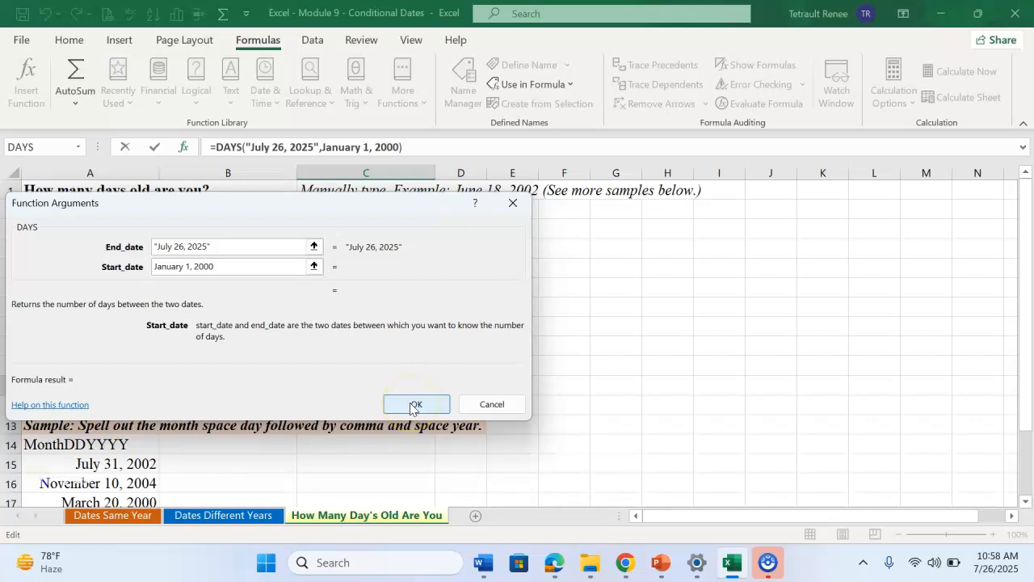
click(272, 248)
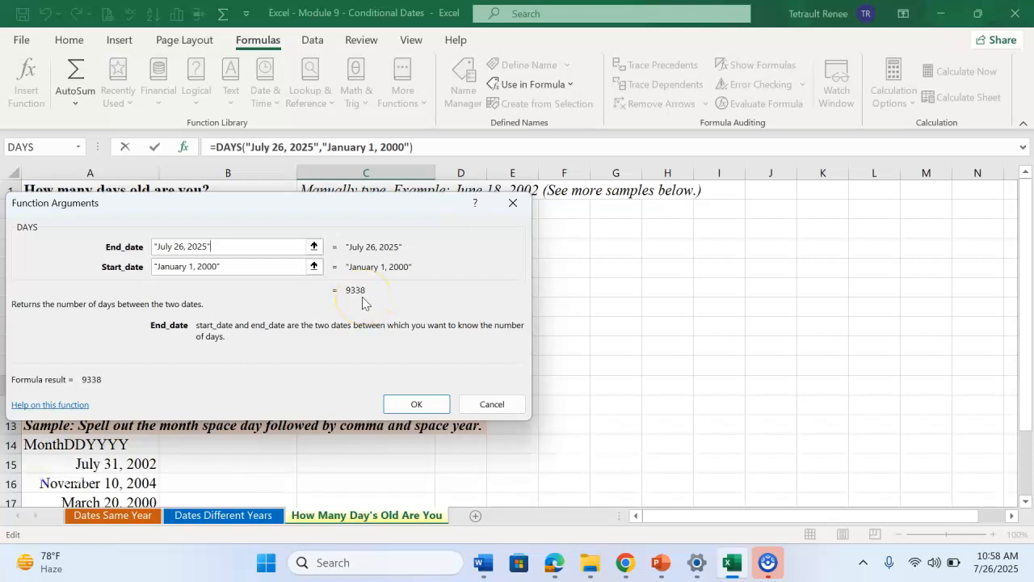
click(409, 403)
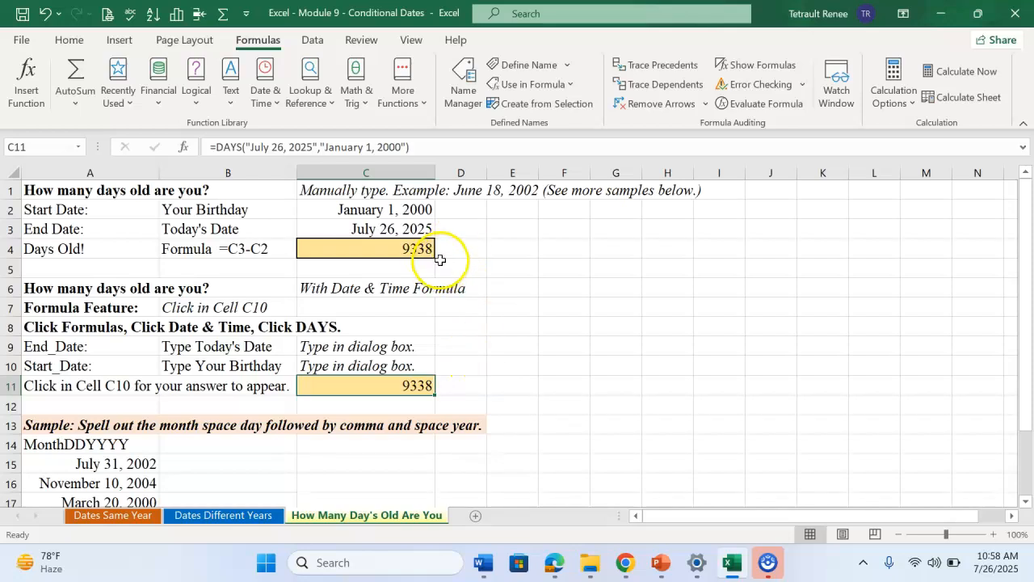